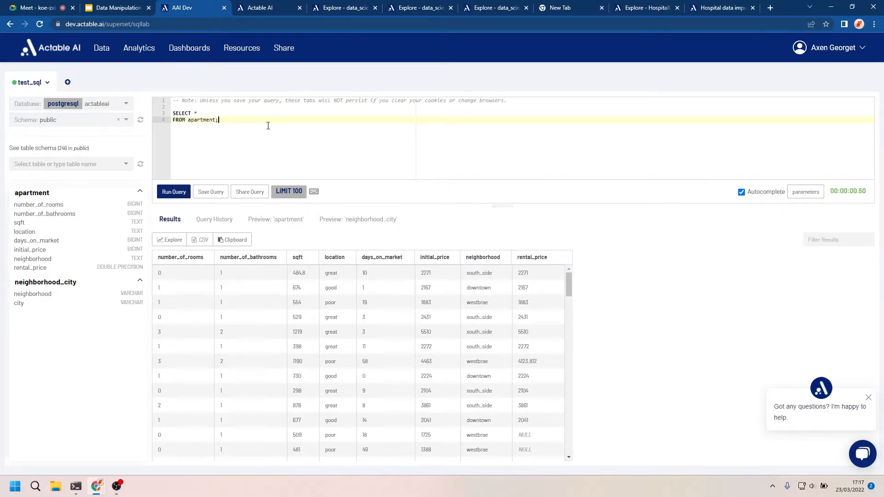
{"action": "key", "text": "shift+Up"}
{"action": "key", "text": "shift+Up"}
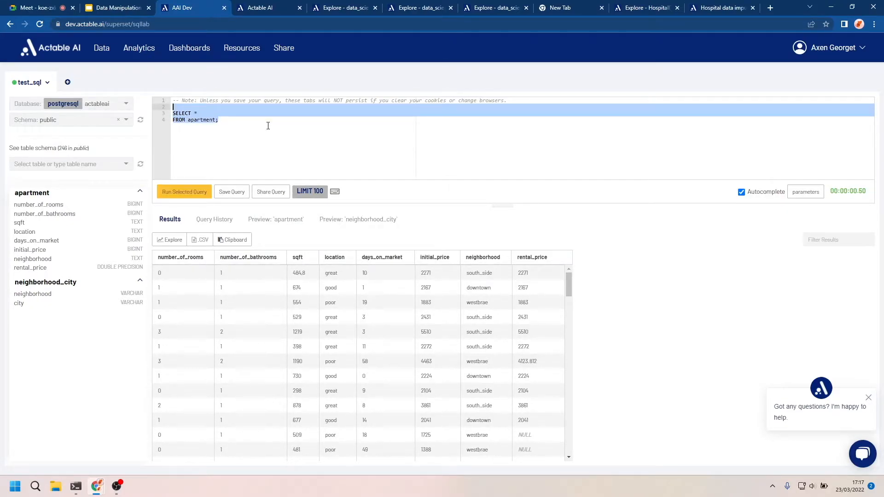
{"action": "left_click", "coordinate": [268, 125]}
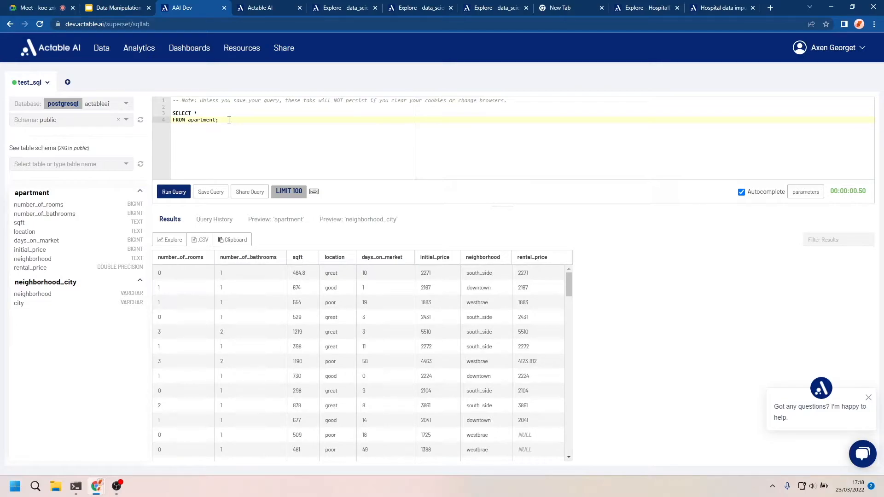
{"action": "left_click", "coordinate": [198, 113]}
{"action": "double_click", "coordinate": [195, 119]}
Step: Replace the asterisk in the SELECT clause with days_on_market, initial_price, location, neighborhood, rental_price
{"action": "left_click", "coordinate": [245, 117]}
{"action": "key", "text": "Up"}
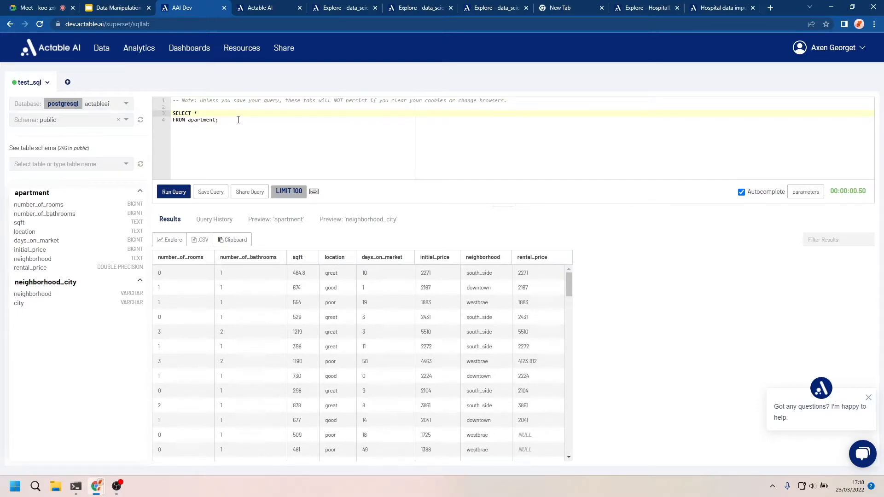
{"action": "key", "text": "BackSpace"}
{"action": "type", "text": "days_on_market "}
{"action": "type", "text": "initial_price "}
{"action": "type", "text": "location "}
{"action": "type", "text": ", nei"}
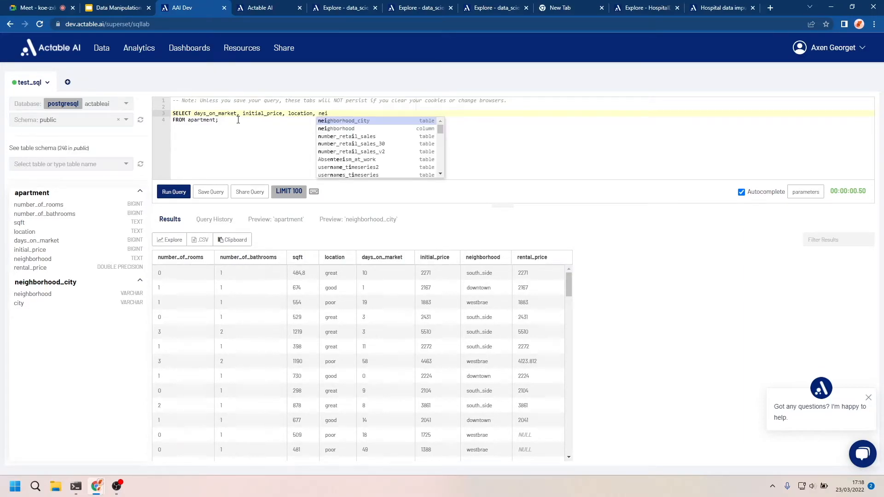
{"action": "type", "text": "ghborhood , rental_pricing"}
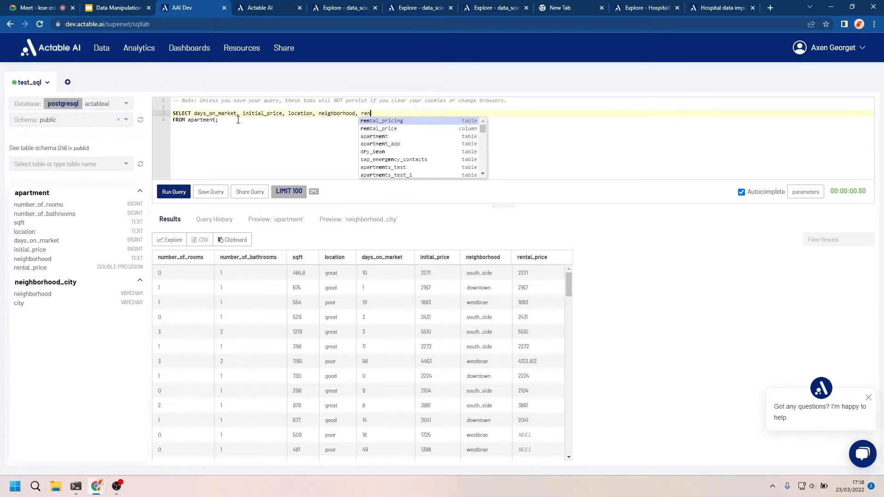
{"action": "key", "text": "BackSpace"}
{"action": "key", "text": "BackSpace"}
{"action": "key", "text": "BackSpace"}
{"action": "key", "text": "BackSpace"}
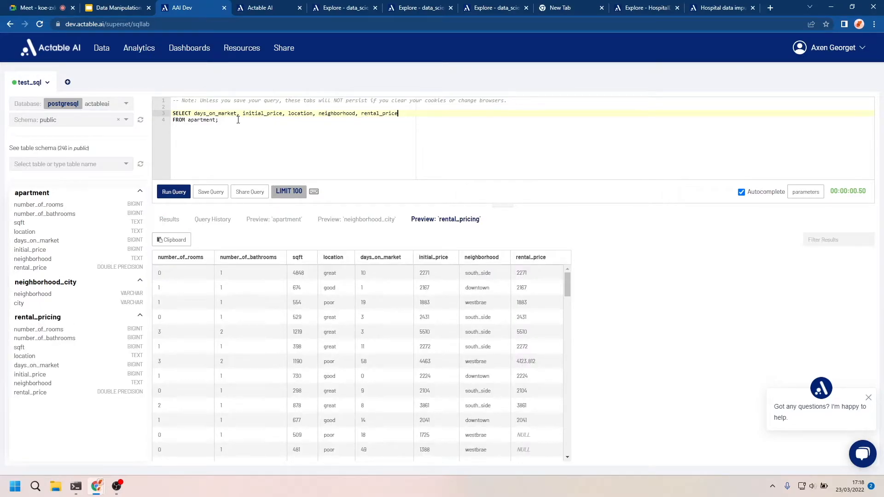
Step: Run the column-selection query on the apartment table and look through the returned rows
{"action": "left_click", "coordinate": [169, 220]}
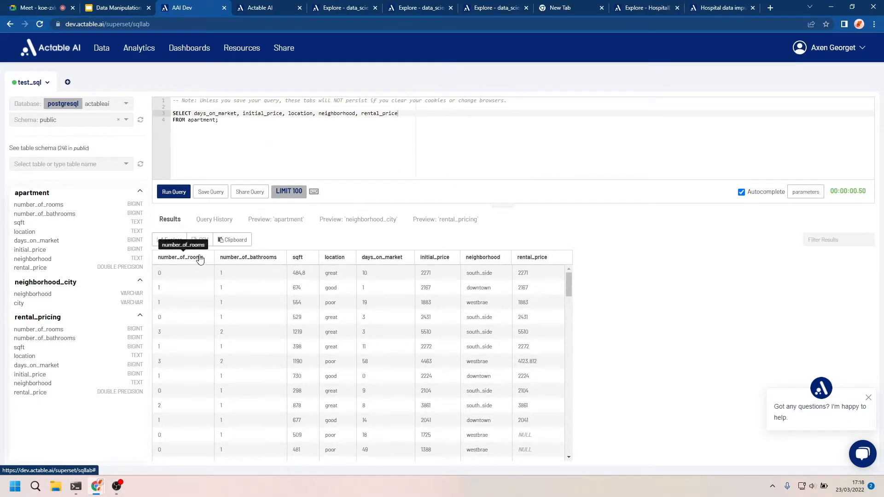
{"action": "left_click", "coordinate": [174, 193]}
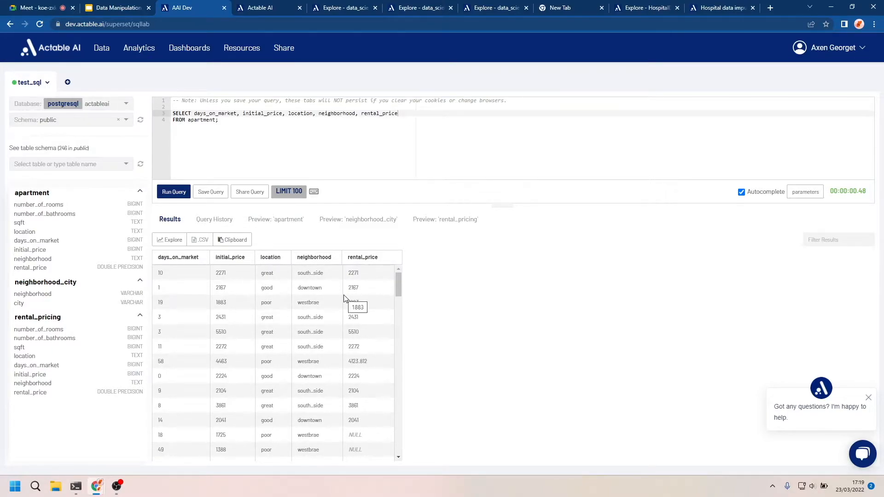
{"action": "scroll", "coordinate": [272, 363], "scroll_direction": "down", "scroll_amount": 3}
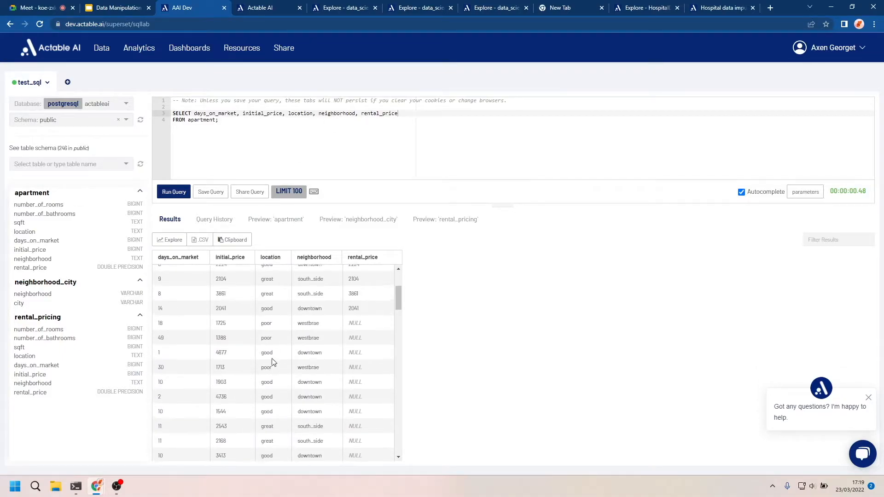
{"action": "scroll", "coordinate": [276, 359], "scroll_direction": "up", "scroll_amount": 3}
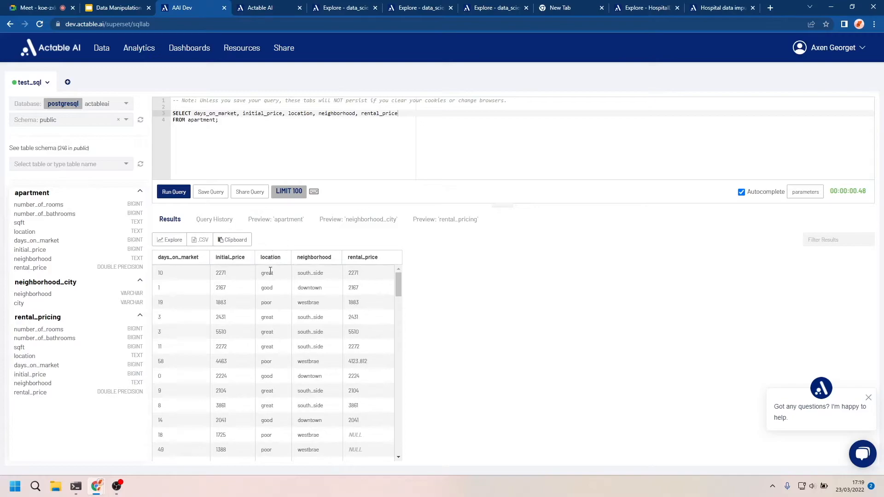
{"action": "scroll", "coordinate": [263, 368], "scroll_direction": "down", "scroll_amount": 2}
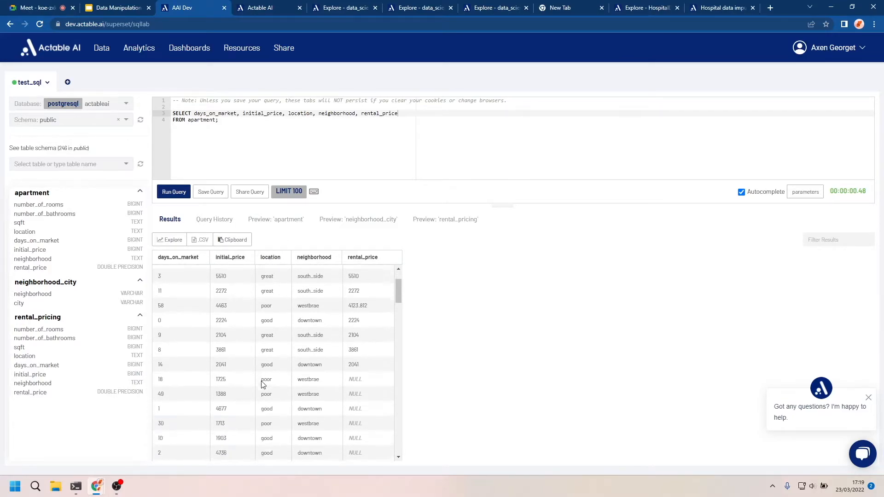
{"action": "scroll", "coordinate": [262, 382], "scroll_direction": "up", "scroll_amount": 2}
Step: Add the condition WHERE location = 'great' on its own line, run the query and look through the filtered rows
{"action": "left_click", "coordinate": [244, 126]}
{"action": "key", "text": "Return"}
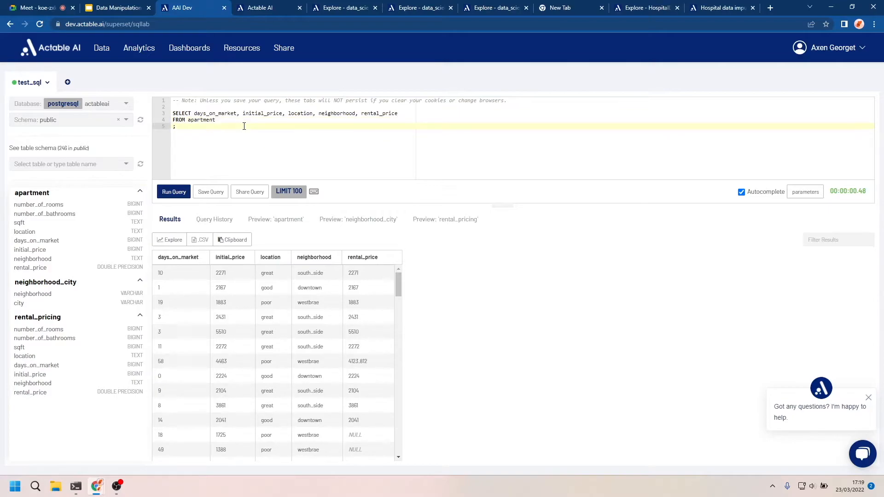
{"action": "type", "text": "WHERE"}
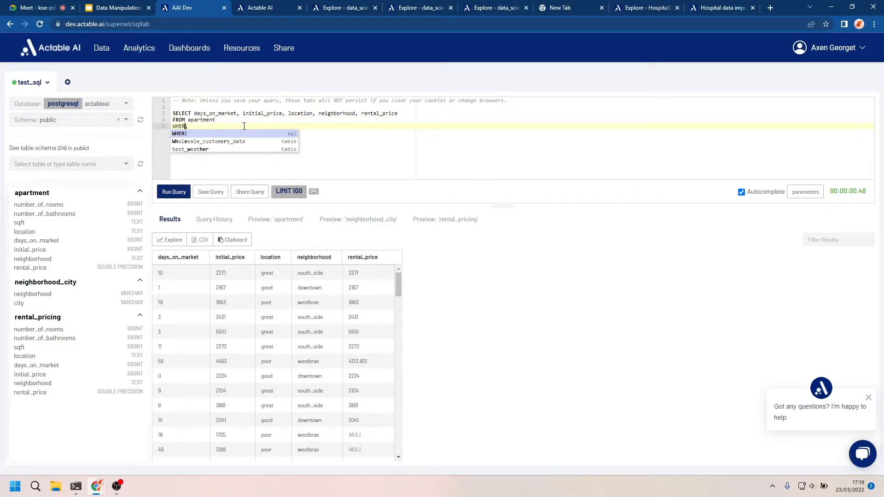
{"action": "type", "text": " location"}
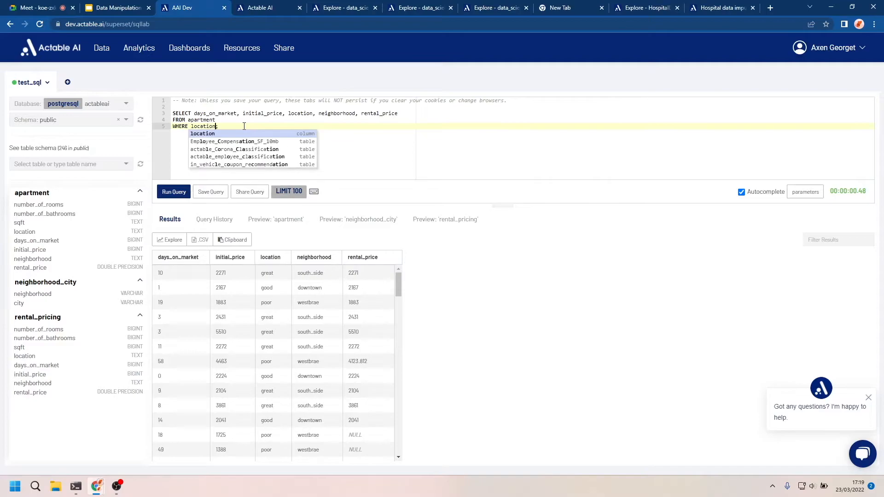
{"action": "type", "text": " = '"}
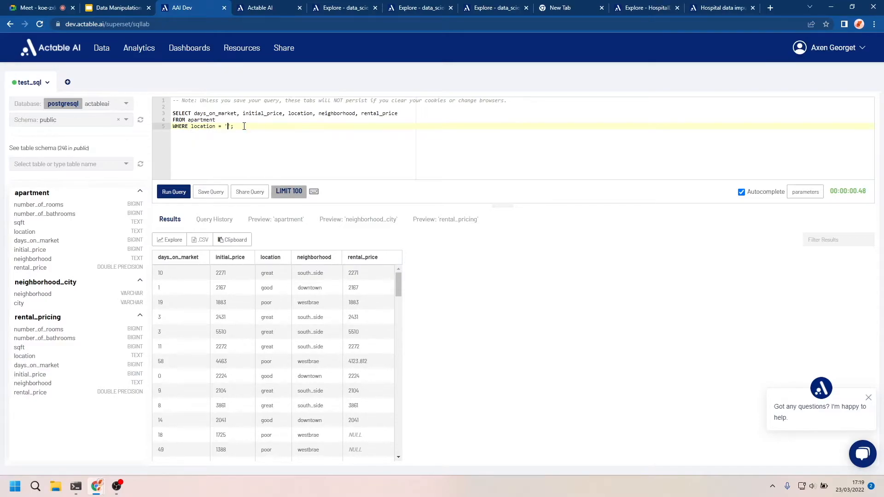
{"action": "type", "text": "great"}
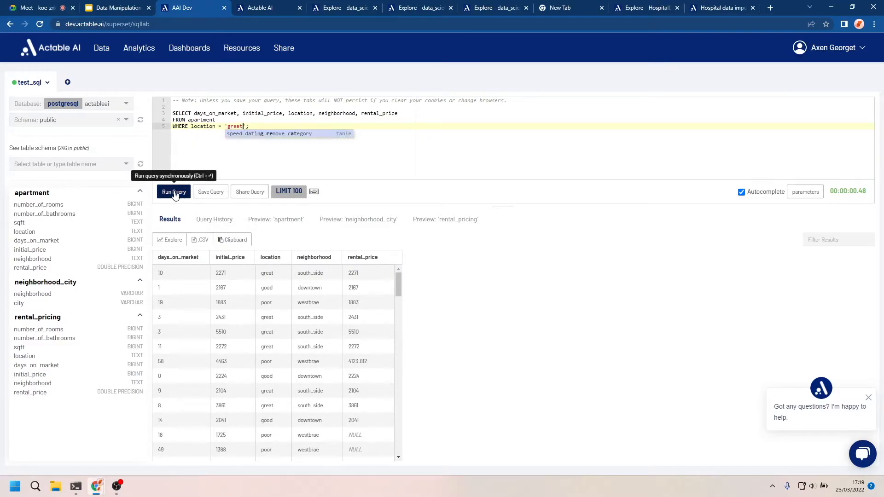
{"action": "left_click", "coordinate": [174, 193]}
{"action": "scroll", "coordinate": [292, 405], "scroll_direction": "down", "scroll_amount": 8}
{"action": "scroll", "coordinate": [291, 405], "scroll_direction": "up", "scroll_amount": 8}
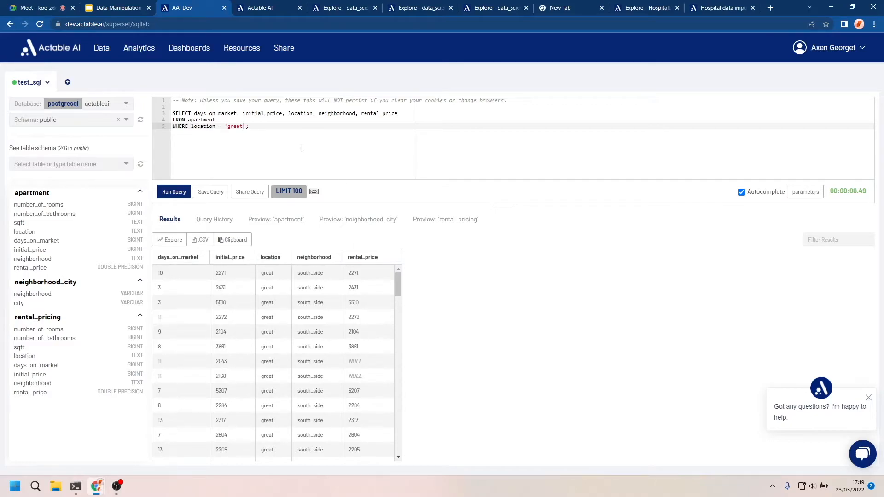
{"action": "scroll", "coordinate": [247, 361], "scroll_direction": "down", "scroll_amount": 10}
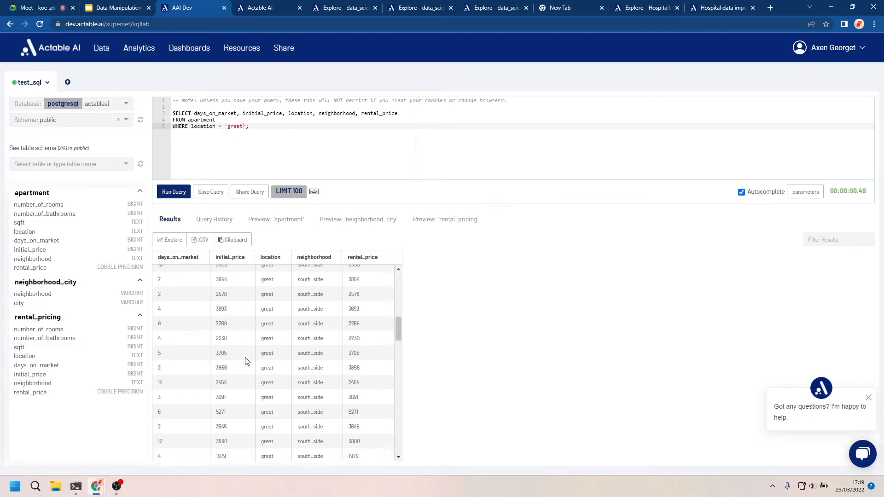
{"action": "scroll", "coordinate": [246, 361], "scroll_direction": "up", "scroll_amount": 10}
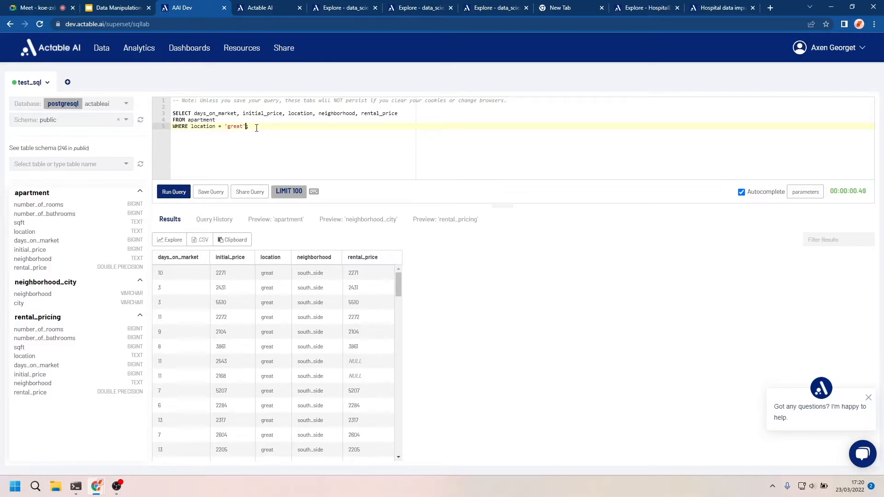
Step: Start a new line after the WHERE condition, keeping the closing semicolon at its end
{"action": "key", "text": "Return"}
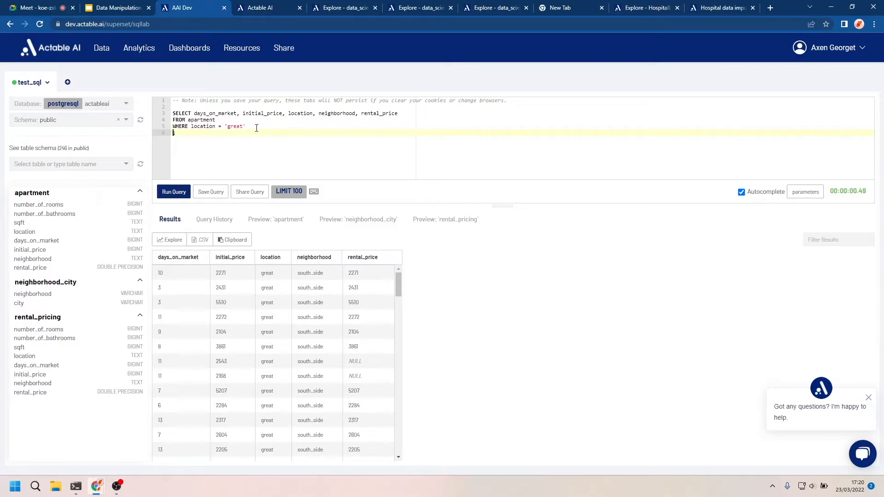
{"action": "type", "text": "m"}
{"action": "key", "text": "BackSpace"}
Step: Switch to the Data Manipulation presentation in Google Slides and review the slide on the ORDER BY statement's syntax
{"action": "left_click", "coordinate": [138, 7]}
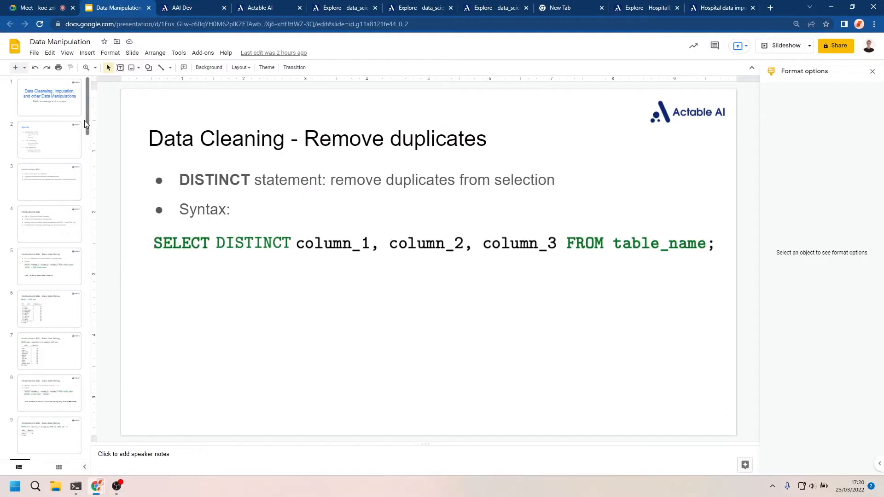
{"action": "left_click", "coordinate": [59, 262]}
{"action": "key", "text": "Down"}
{"action": "key", "text": "Down"}
{"action": "key", "text": "Down"}
{"action": "key", "text": "Down"}
{"action": "key", "text": "Down"}
{"action": "key", "text": "Down"}
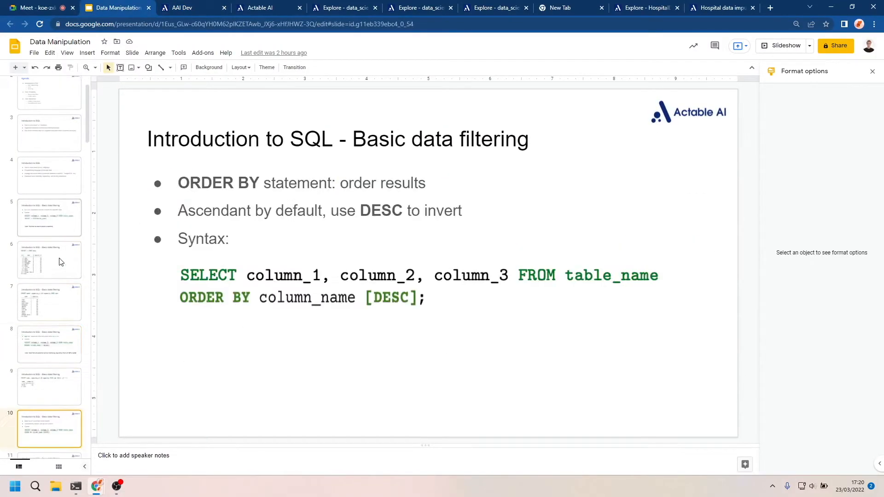
{"action": "key", "text": "Up"}
{"action": "key", "text": "Up"}
{"action": "key", "text": "Up"}
{"action": "key", "text": "Up"}
{"action": "key", "text": "Up"}
{"action": "key", "text": "Up"}
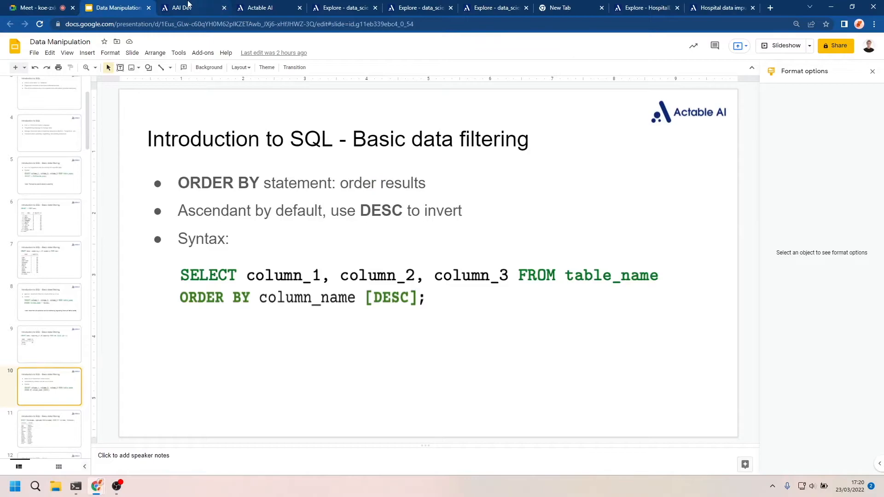
Step: Return to the Actable AI SQL editor, add ORDER BY days_on_market DESC to the query and run it
{"action": "left_click", "coordinate": [187, 7]}
{"action": "type", "text": "ORDER By"}
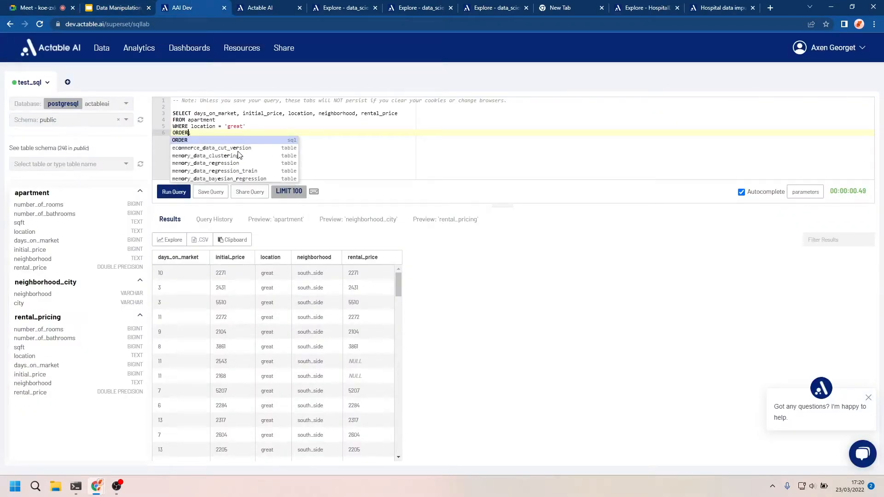
{"action": "key", "text": "Return"}
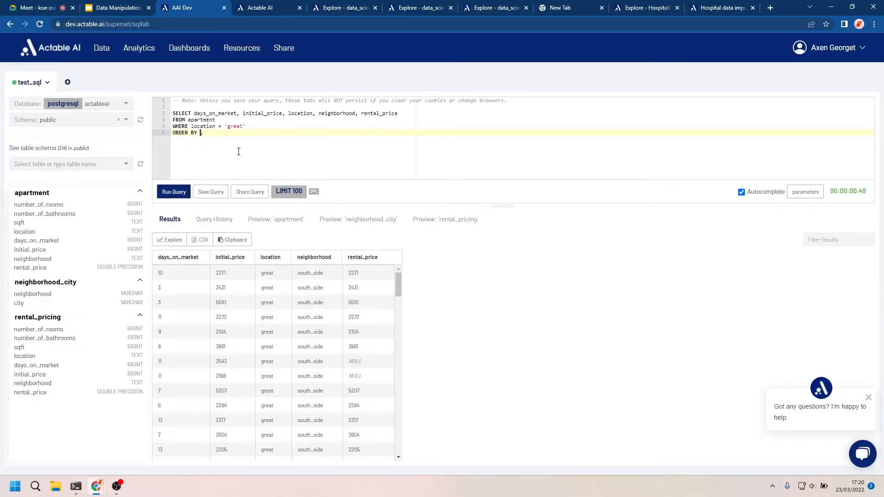
{"action": "type", "text": "days"}
{"action": "key", "text": "Return"}
{"action": "type", "text": "DESC"}
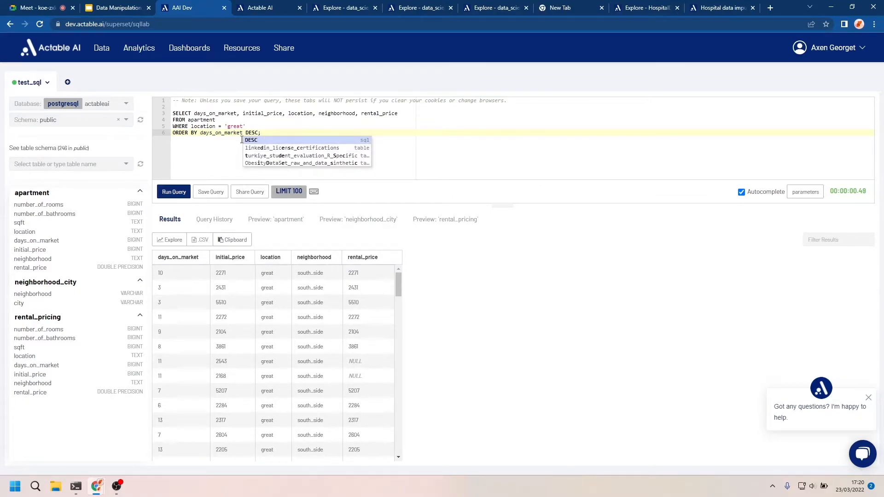
{"action": "key", "text": "Right"}
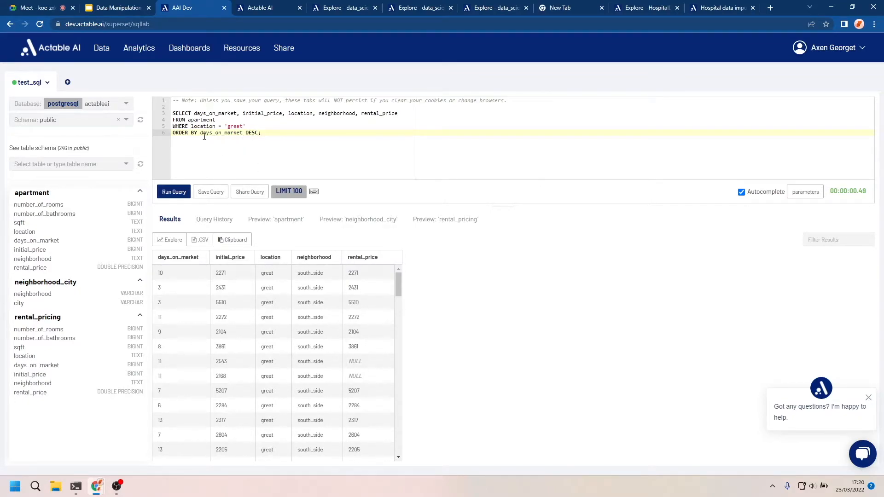
{"action": "left_click", "coordinate": [175, 193]}
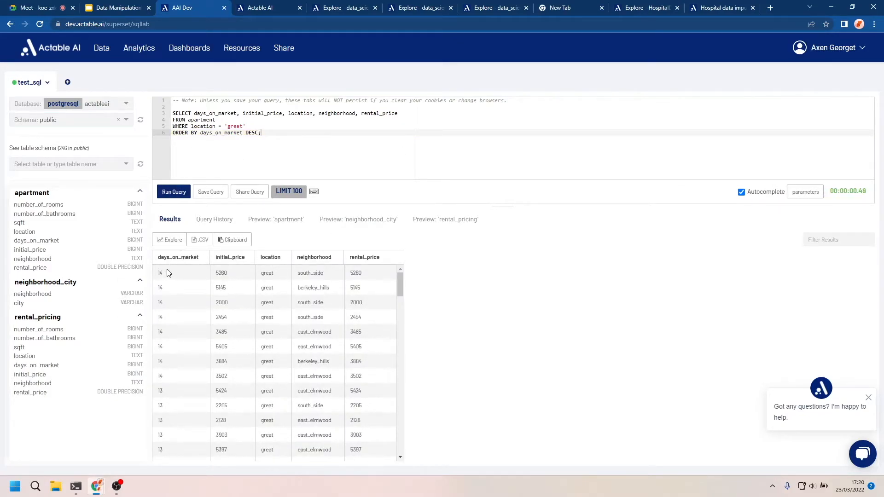
Step: Examine how the days_on_market values are ordered in the sorted results
{"action": "left_click_drag", "start_coordinate": [162, 272], "coordinate": [165, 343]}
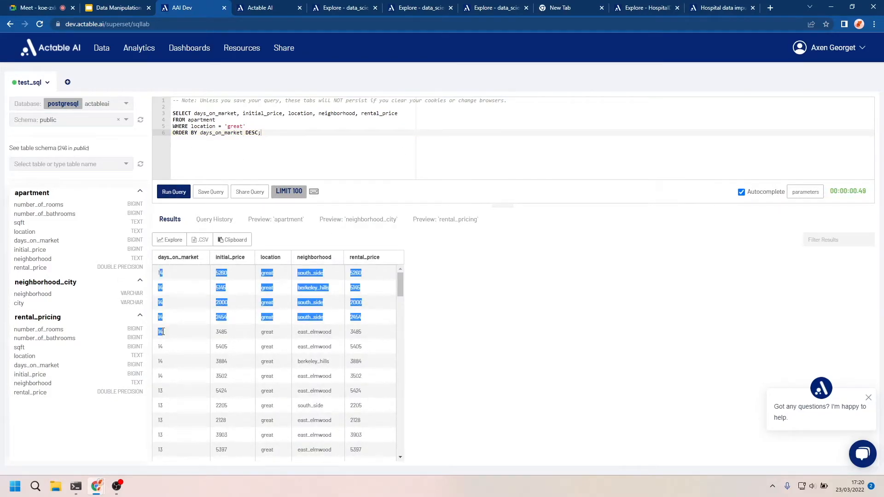
{"action": "left_click", "coordinate": [183, 346]}
{"action": "scroll", "coordinate": [191, 373], "scroll_direction": "down", "scroll_amount": 5}
{"action": "scroll", "coordinate": [191, 373], "scroll_direction": "up", "scroll_amount": 5}
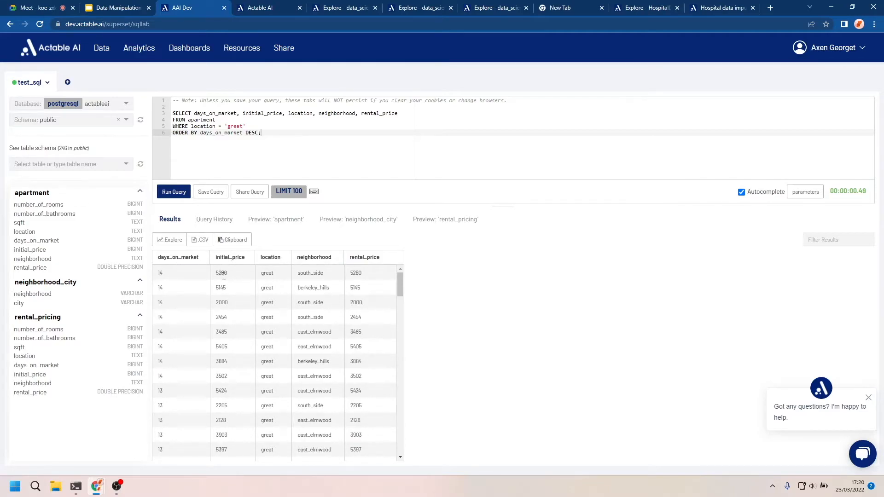
{"action": "double_click", "coordinate": [161, 272]}
{"action": "left_click", "coordinate": [238, 382]}
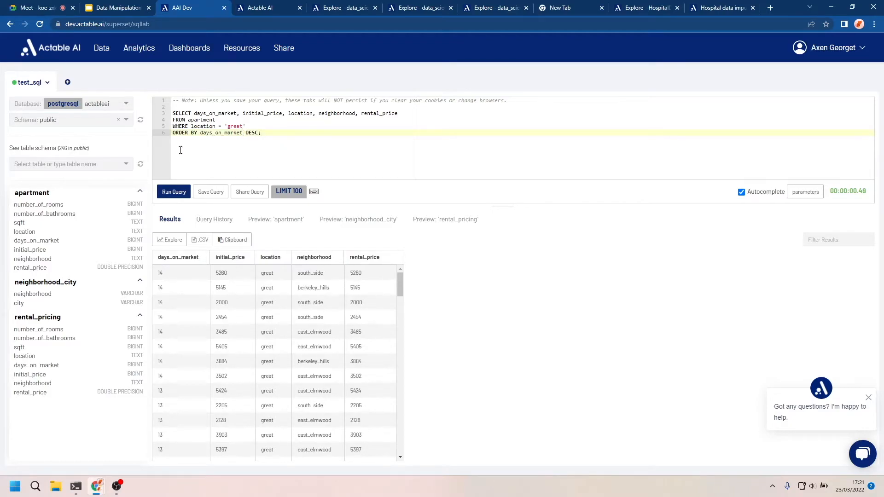
Step: Insert initial_price as a second sort column before DESC, run the query and check the order of the rows
{"action": "type", "text": ", initial_price"}
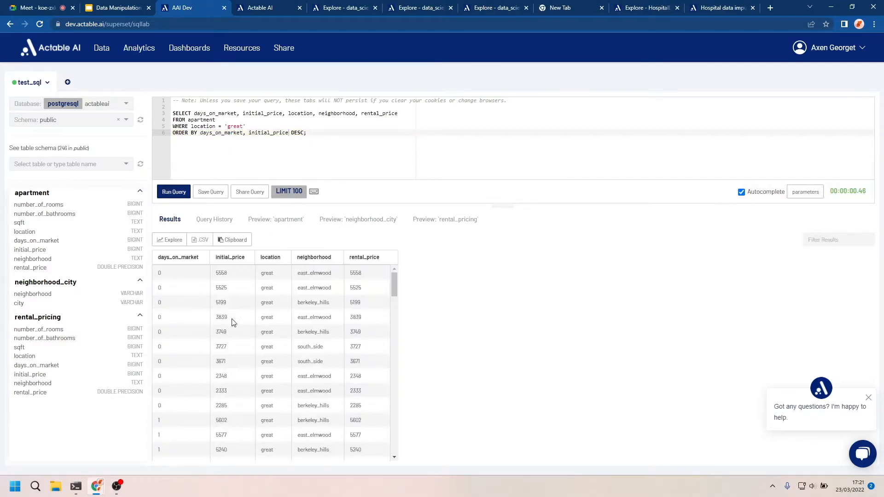
{"action": "double_click", "coordinate": [270, 133]}
{"action": "scroll", "coordinate": [176, 365], "scroll_direction": "down", "scroll_amount": 1}
{"action": "scroll", "coordinate": [176, 364], "scroll_direction": "up", "scroll_amount": 1}
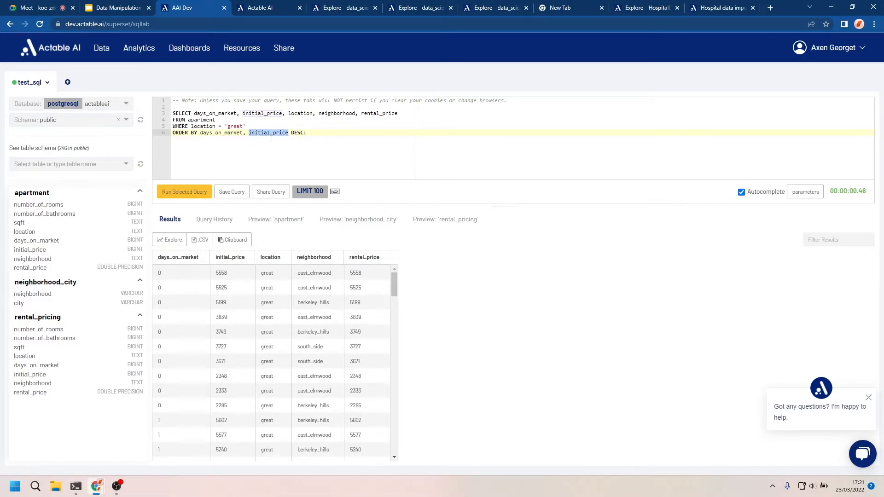
Step: Add DESC after days_on_market in the ORDER BY clause so both sort columns are descending
{"action": "double_click", "coordinate": [298, 133]}
{"action": "left_click", "coordinate": [245, 133]}
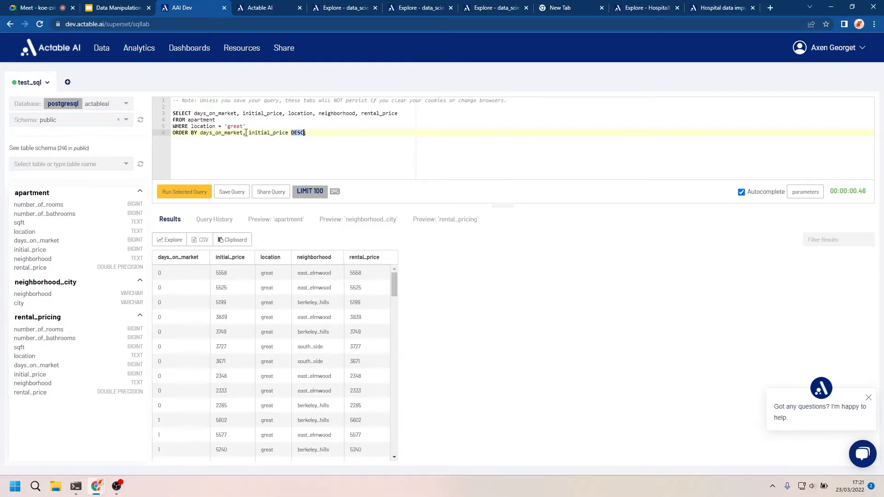
{"action": "type", "text": "DESC"}
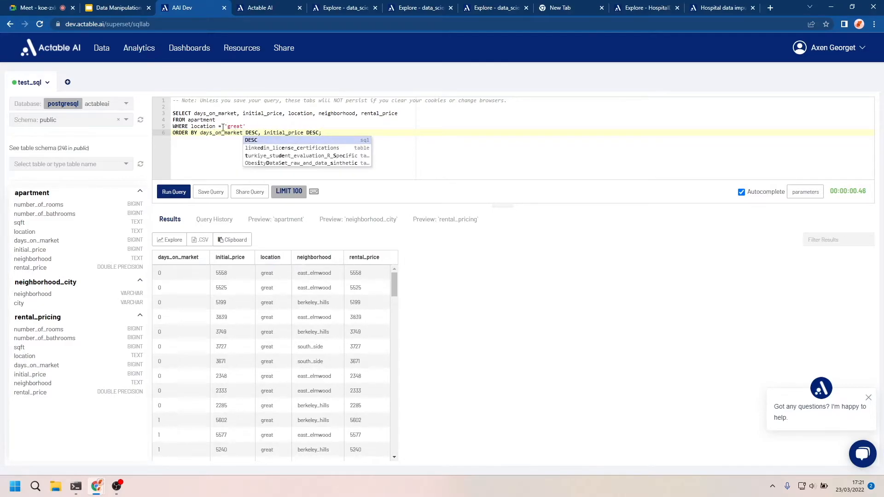
Step: Run the apartment query sorted by days_on_market and initial_price, both descending
{"action": "left_click", "coordinate": [335, 132]}
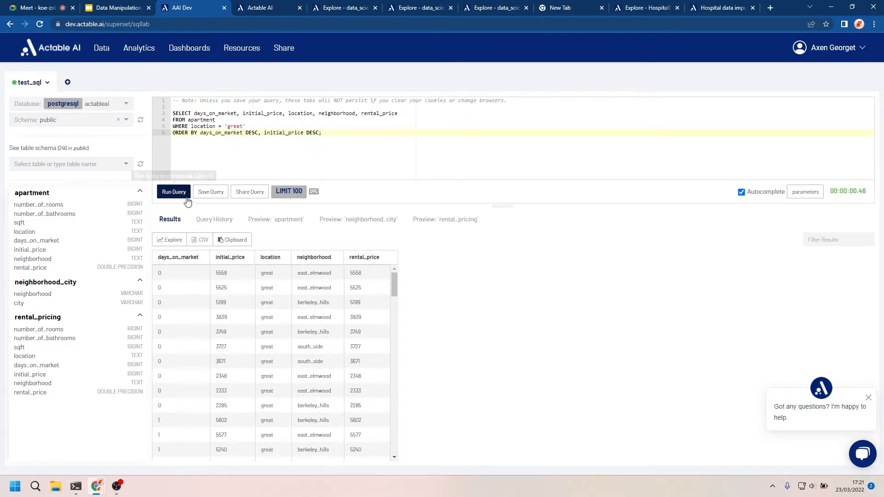
{"action": "left_click", "coordinate": [174, 192]}
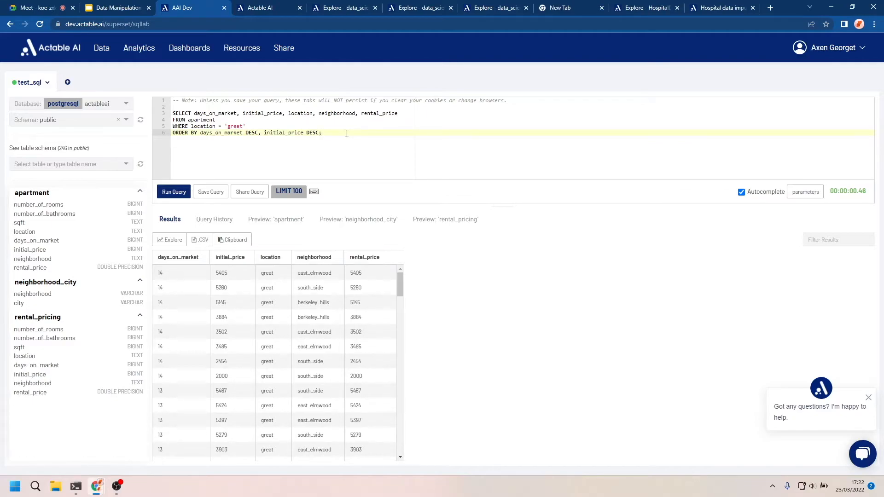
Step: Switch to the Data Manipulation presentation in Google Slides and show slide 13 on INNER JOIN
{"action": "left_click", "coordinate": [115, 7]}
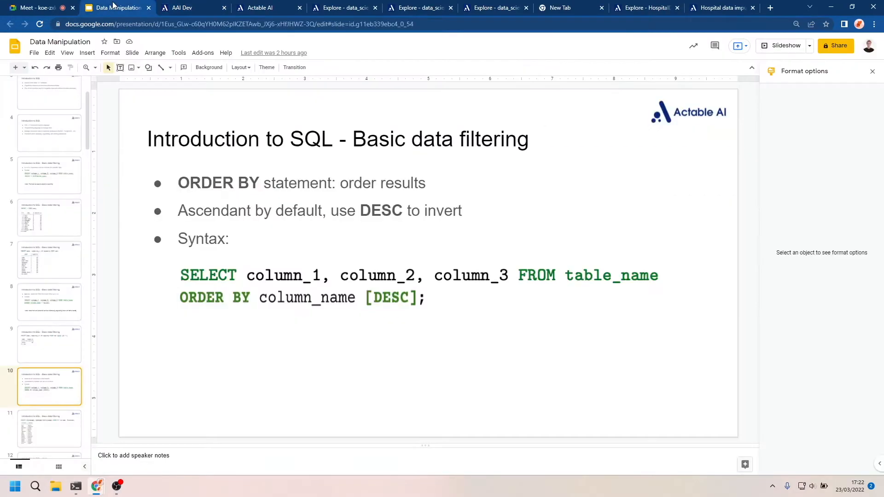
{"action": "scroll", "coordinate": [35, 375], "scroll_direction": "down", "scroll_amount": 5}
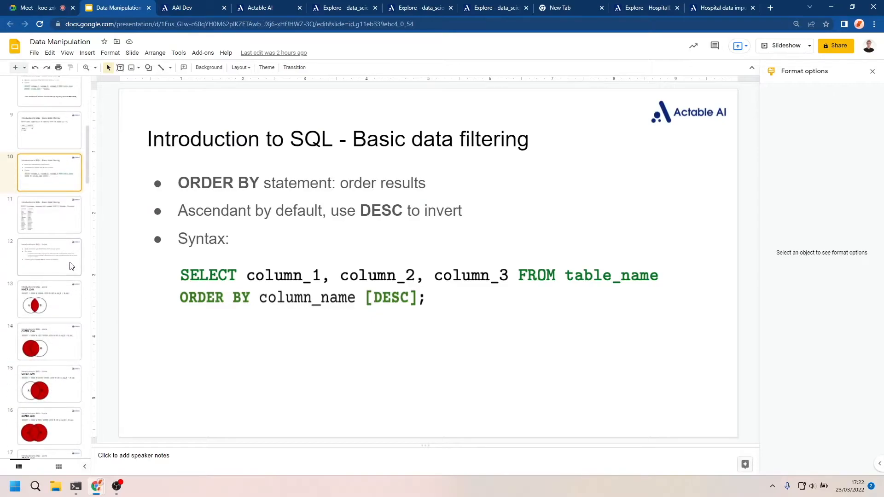
{"action": "left_click", "coordinate": [48, 295]}
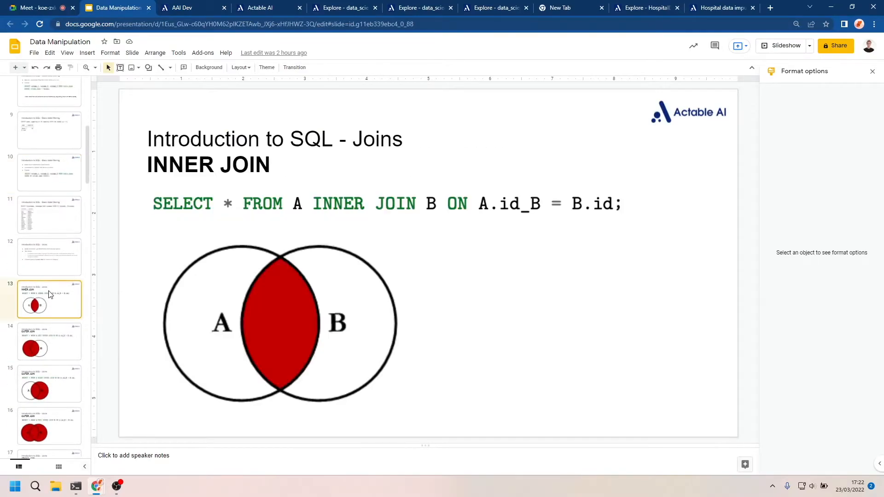
Step: Return to the Actable AI SQL editor and comment out all four lines of the apartment query
{"action": "left_click", "coordinate": [182, 8]}
{"action": "left_click", "coordinate": [319, 128]}
{"action": "left_click", "coordinate": [174, 114]}
{"action": "type", "text": "--"}
{"action": "key", "text": "Down"}
{"action": "type", "text": "--"}
{"action": "key", "text": "Down"}
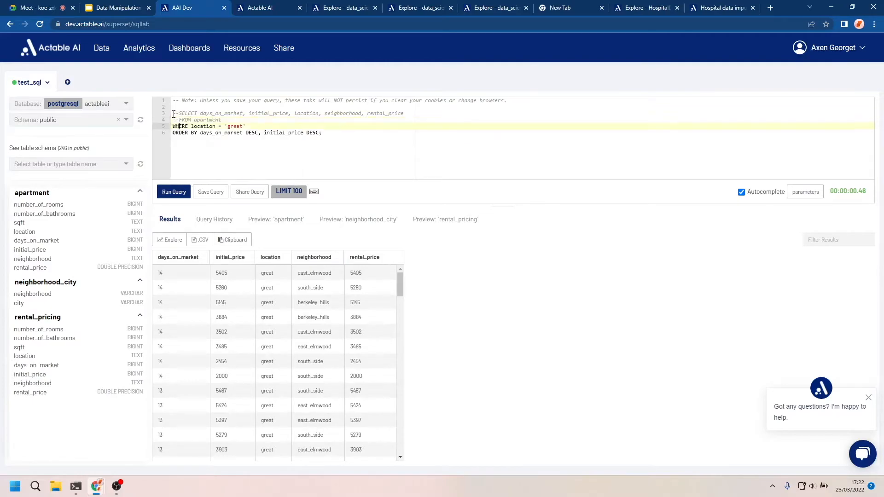
{"action": "type", "text": "--"}
{"action": "key", "text": "Down"}
{"action": "type", "text": "--"}
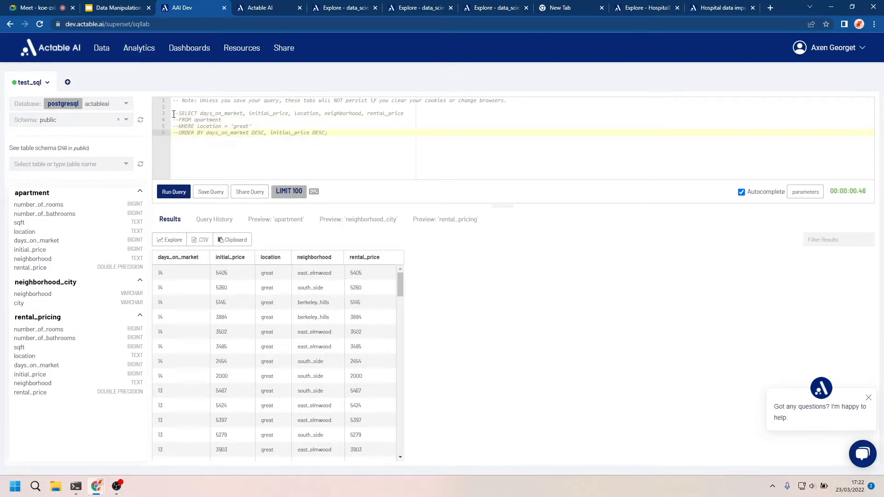
Step: Write a new query below the commented lines: SELECT * FROM neighborhood_city;
{"action": "key", "text": "Return"}
{"action": "key", "text": "Return"}
{"action": "type", "text": "SELECT *"}
{"action": "key", "text": "Return"}
{"action": "type", "text": "FROM"}
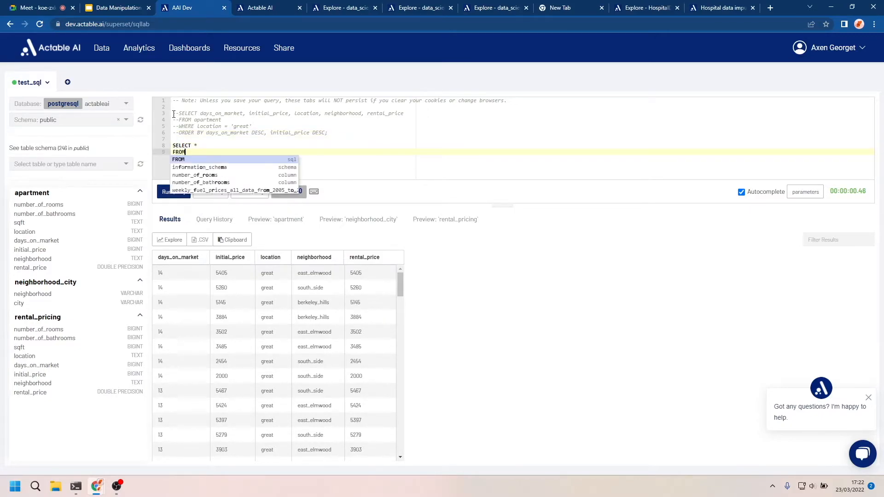
{"action": "type", "text": " nei"}
{"action": "key", "text": "BackSpace"}
{"action": "type", "text": "g"}
{"action": "key", "text": "Down"}
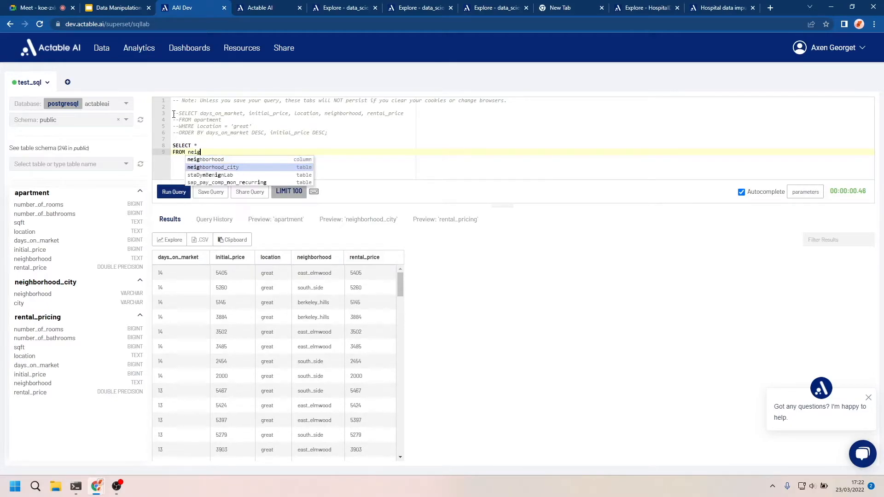
{"action": "key", "text": "Return"}
{"action": "type", "text": ";"}
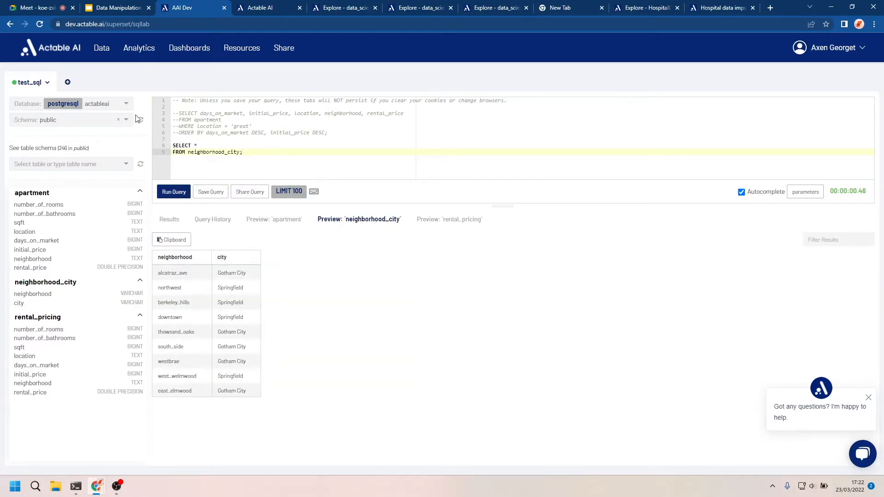
Step: Run the neighborhood_city query and check the neighborhood and city values in the first result row
{"action": "left_click", "coordinate": [178, 192]}
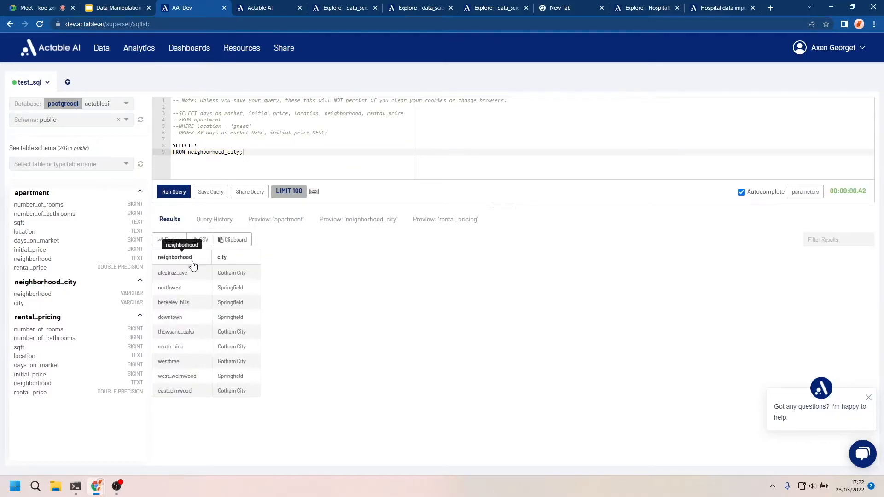
{"action": "double_click", "coordinate": [178, 273]}
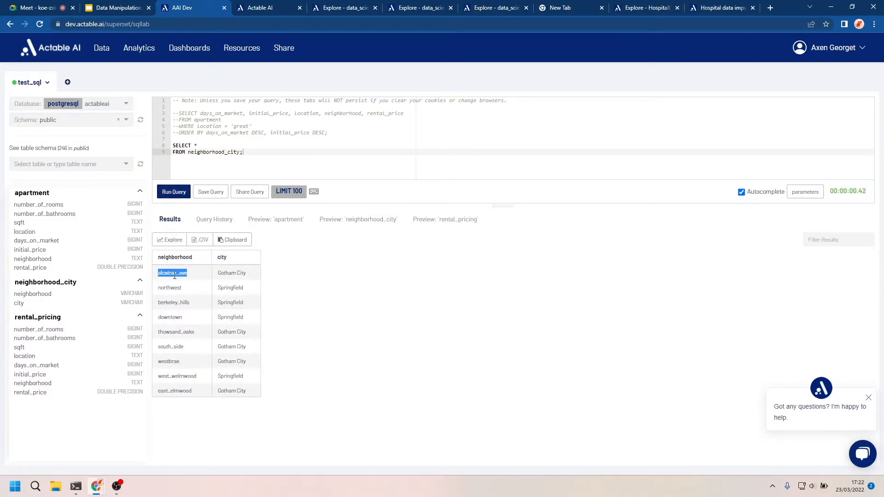
{"action": "left_click", "coordinate": [237, 275]}
Step: Comment out both lines of the neighborhood_city query
{"action": "left_click", "coordinate": [175, 146]}
{"action": "key", "text": "ctrl+space"}
{"action": "type", "text": "--"}
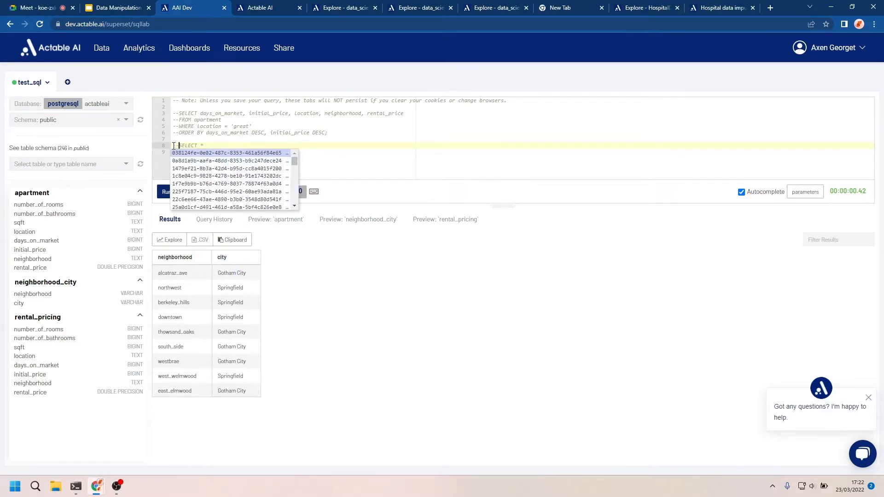
{"action": "key", "text": "Escape"}
{"action": "key", "text": "Down"}
{"action": "type", "text": "--"}
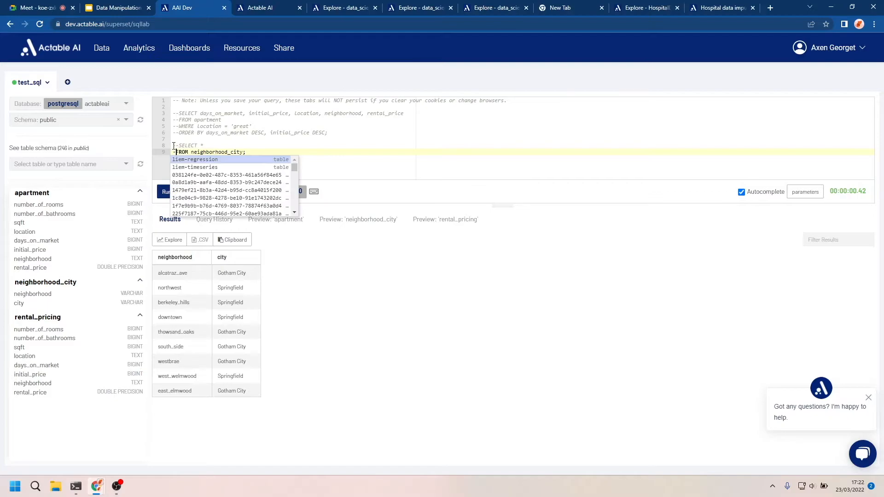
{"action": "key", "text": "Escape"}
Step: Uncomment all four lines of the apartment query and run it again
{"action": "key", "text": "Up"}
{"action": "key", "text": "Up"}
{"action": "key", "text": "Up"}
{"action": "key", "text": "BackSpace"}
{"action": "key", "text": "BackSpace"}
{"action": "key", "text": "Down"}
{"action": "key", "text": "Up"}
{"action": "key", "text": "Up"}
{"action": "key", "text": "Delete"}
{"action": "key", "text": "Delete"}
{"action": "key", "text": "Up"}
{"action": "key", "text": "Delete"}
{"action": "key", "text": "Delete"}
{"action": "key", "text": "Up"}
{"action": "key", "text": "Up"}
{"action": "key", "text": "Delete"}
{"action": "key", "text": "Delete"}
{"action": "key", "text": "Delete"}
{"action": "key", "text": "Return"}
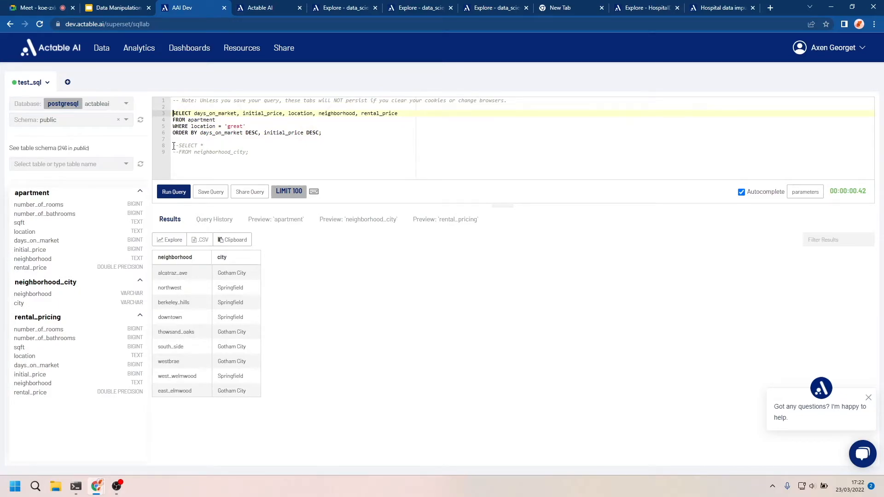
{"action": "left_click", "coordinate": [174, 192]}
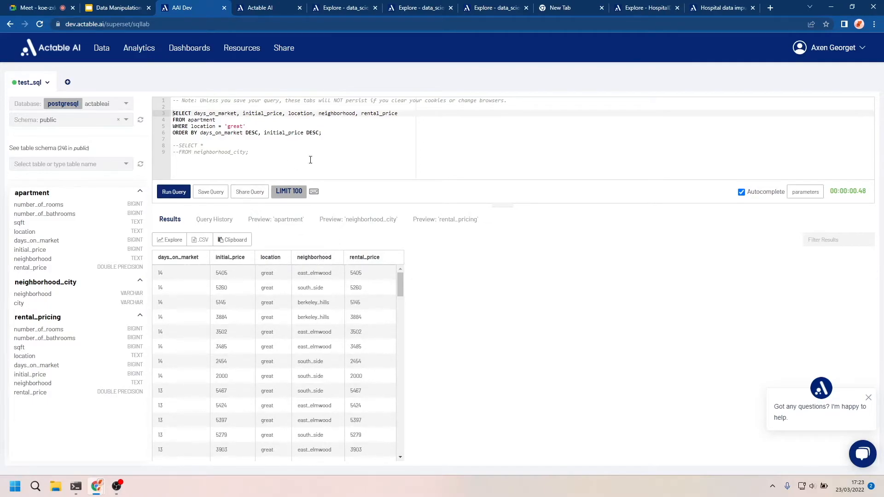
Step: Run the apartment query with * in place of its column list, and undo that replacement
{"action": "left_click", "coordinate": [193, 115]}
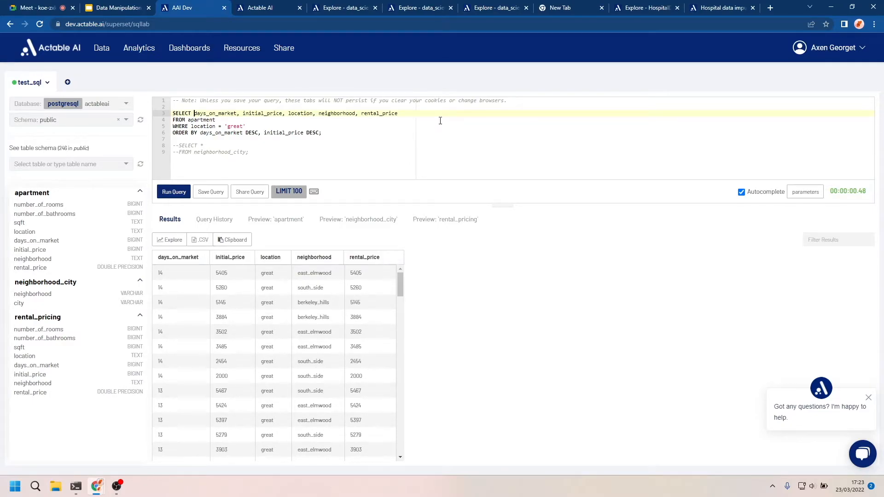
{"action": "left_click", "coordinate": [414, 116], "text": "shift"}
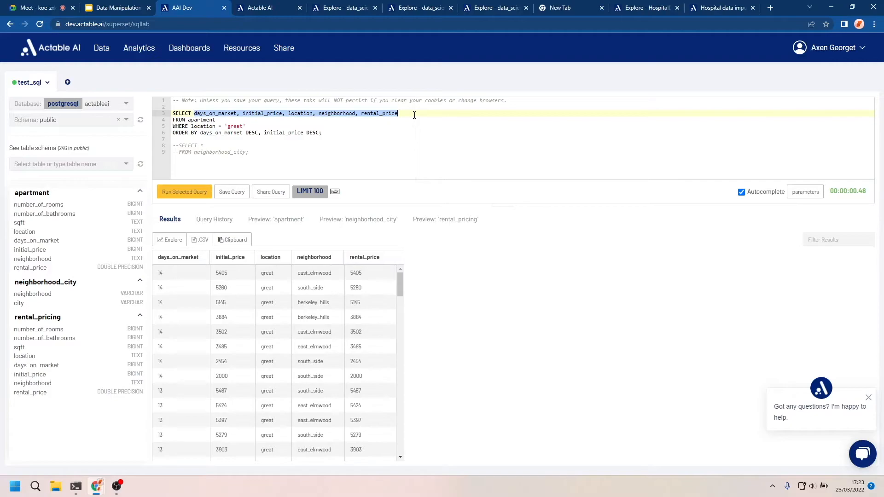
{"action": "type", "text": "*"}
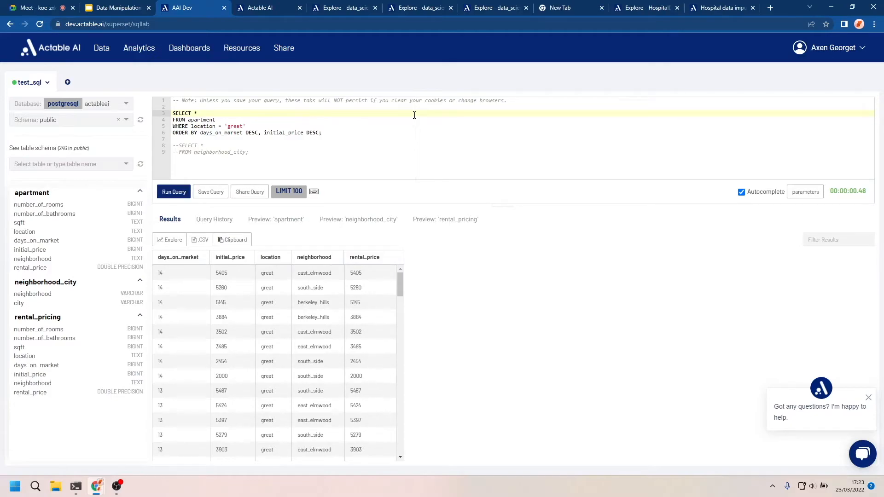
{"action": "left_click", "coordinate": [174, 192]}
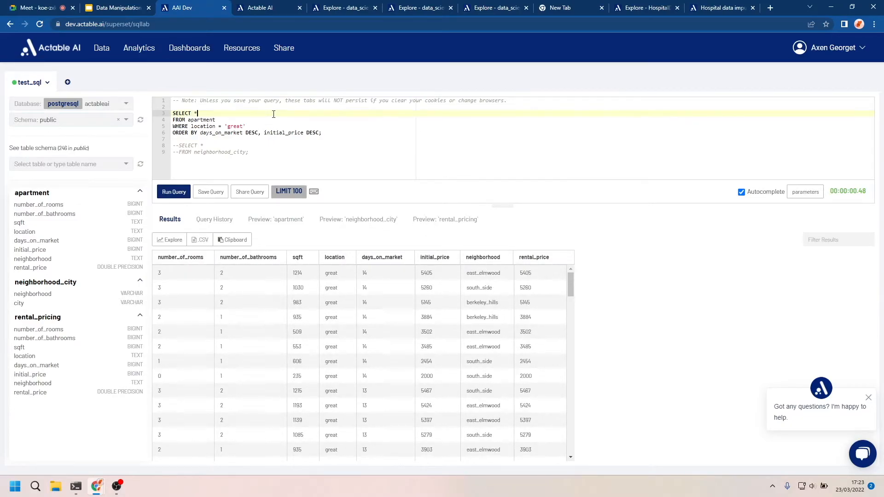
{"action": "key", "text": "ctrl+z"}
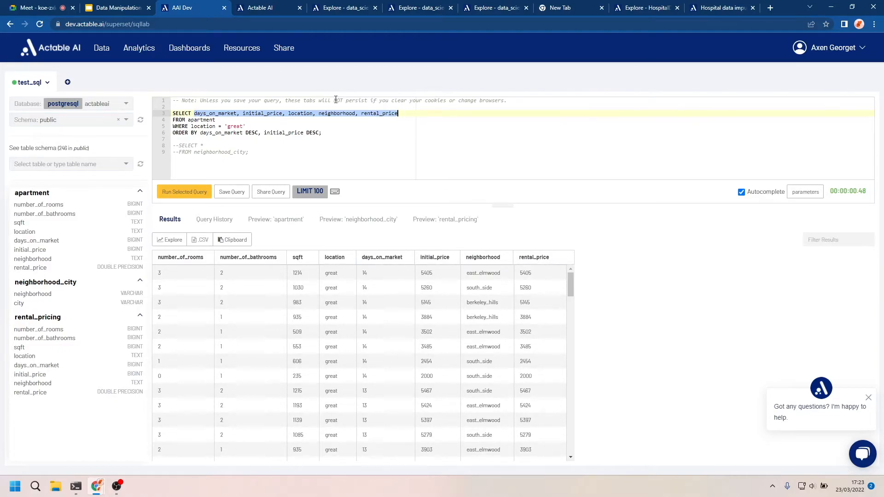
{"action": "left_click", "coordinate": [413, 114]}
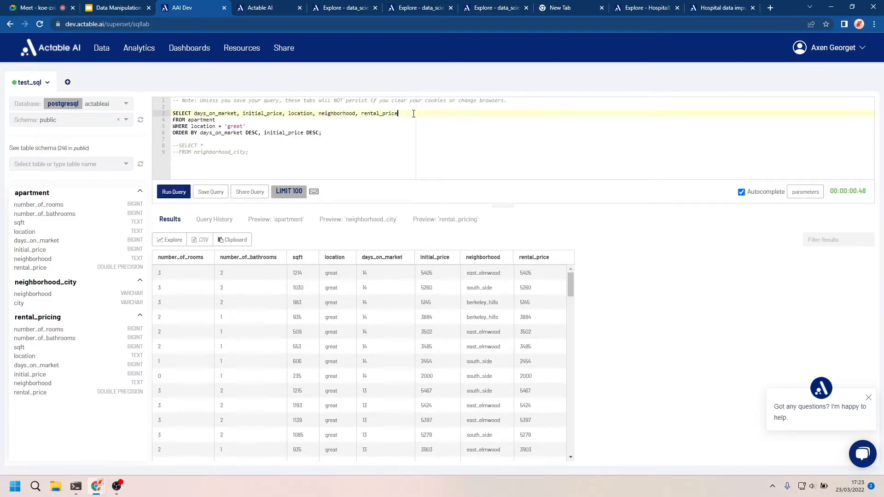
Step: Add an INNER JOIN neighborhood_city line below FROM apartment in the query
{"action": "left_click", "coordinate": [293, 120]}
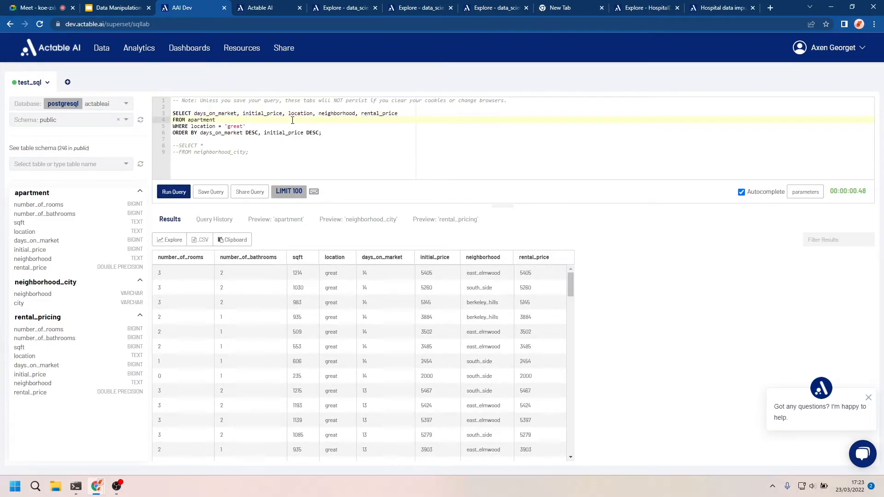
{"action": "key", "text": "Return"}
{"action": "type", "text": "INNER JOIN"}
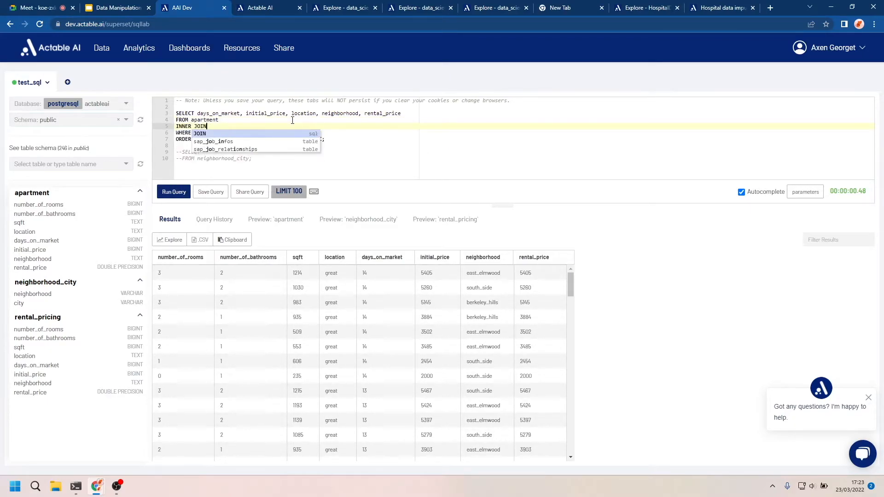
{"action": "type", "text": " nei"}
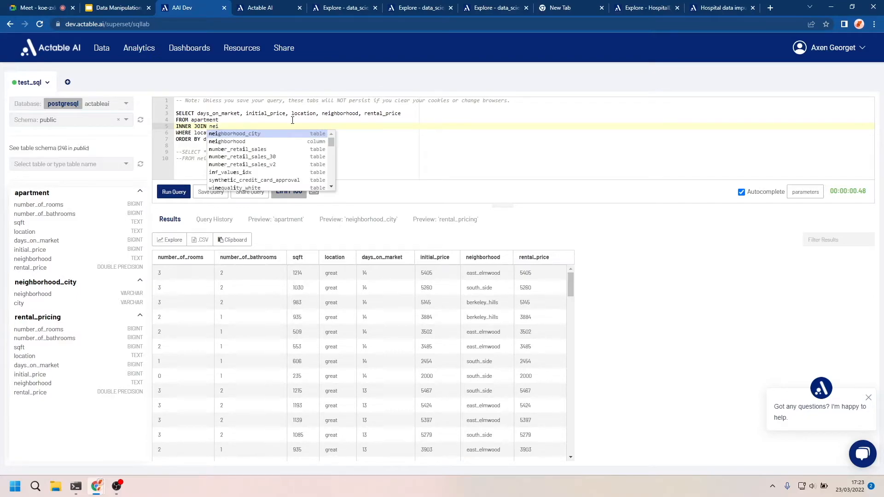
{"action": "key", "text": "Return"}
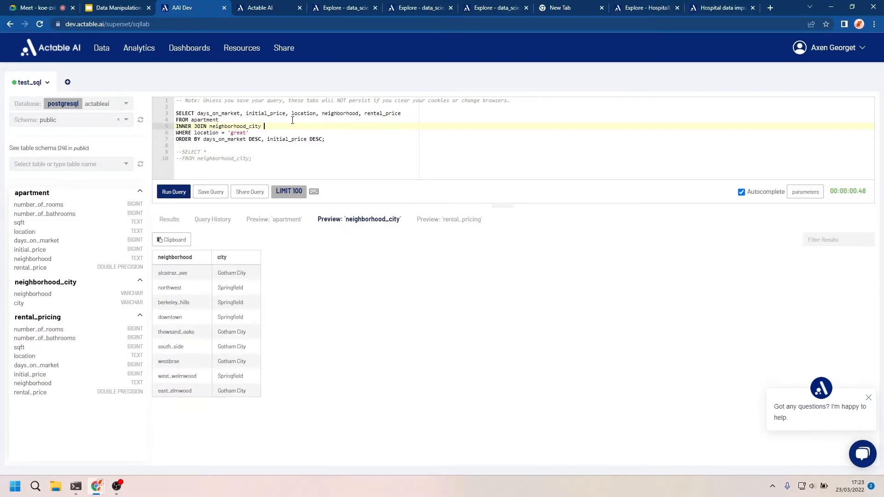
Step: Start the join condition with ON apartment.neighborhood
{"action": "type", "text": "ON apa"}
{"action": "key", "text": "Return"}
{"action": "type", "text": ".nei"}
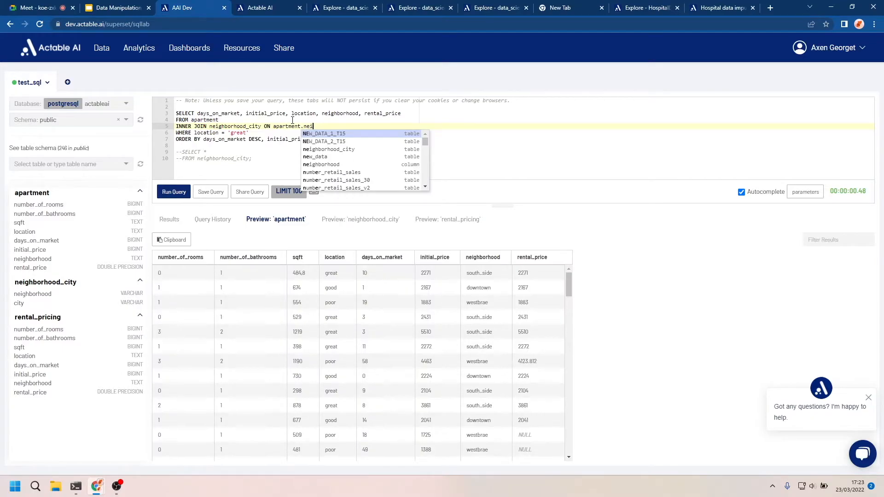
{"action": "key", "text": "BackSpace"}
{"action": "key", "text": "Down"}
{"action": "type", "text": "i"}
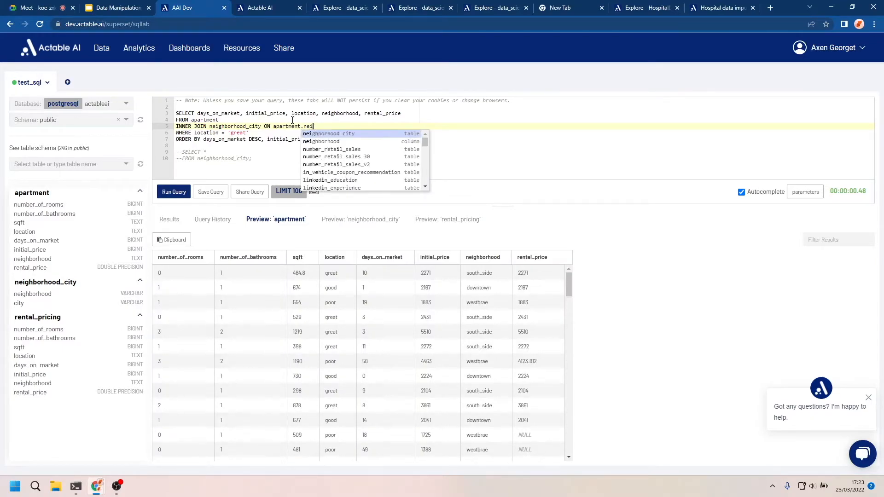
{"action": "key", "text": "BackSpace"}
{"action": "type", "text": "ghborhood "}
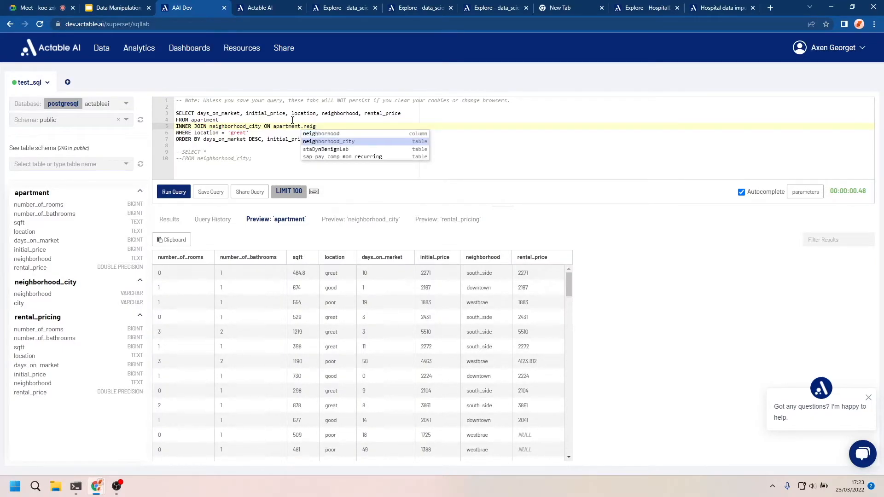
Step: Complete the join condition by equating it to neighborhood_city.neighborhood
{"action": "type", "text": " = neighborhood_city"}
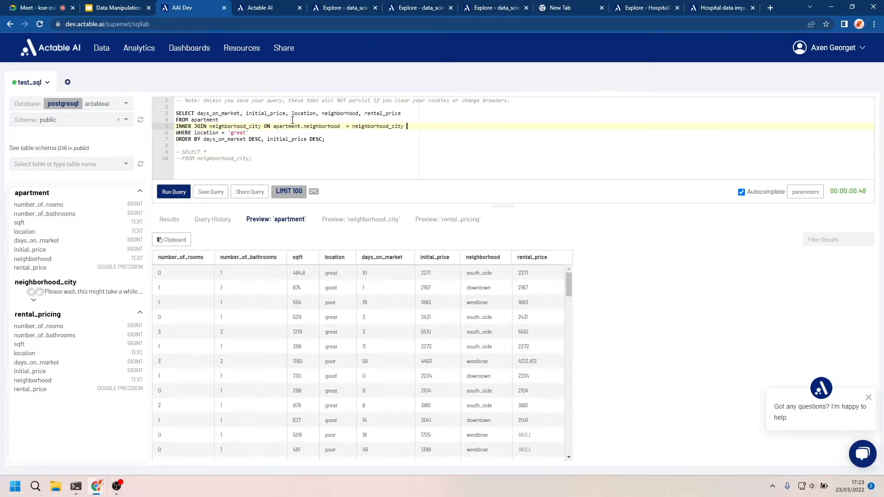
{"action": "key", "text": "BackSpace"}
{"action": "type", "text": ".m"}
{"action": "key", "text": "Escape"}
{"action": "type", "text": "nei"}
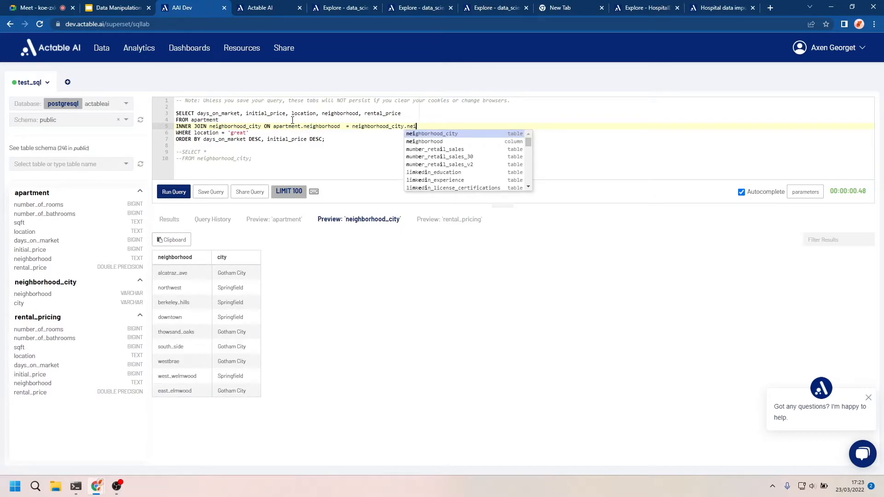
{"action": "left_click", "coordinate": [436, 141]}
Step: Point out the two neighborhood columns compared in the join condition
{"action": "double_click", "coordinate": [323, 126]}
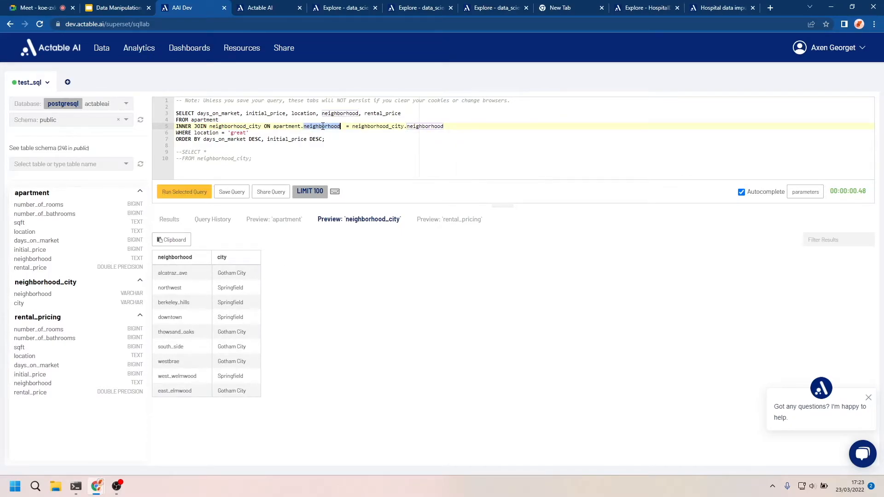
{"action": "double_click", "coordinate": [415, 126]}
{"action": "left_click", "coordinate": [454, 131]}
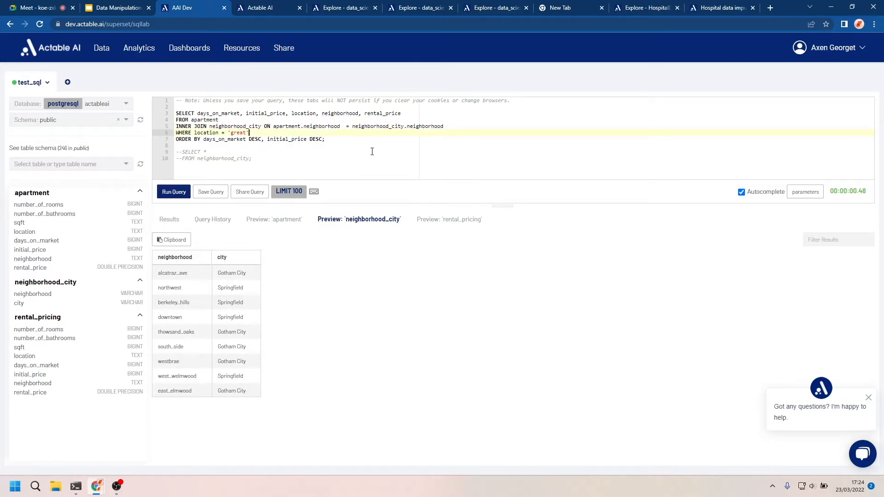
Step: Qualify the selected neighborhood column as apartment.neighborhood and add city to the end of the SELECT list
{"action": "double_click", "coordinate": [336, 114]}
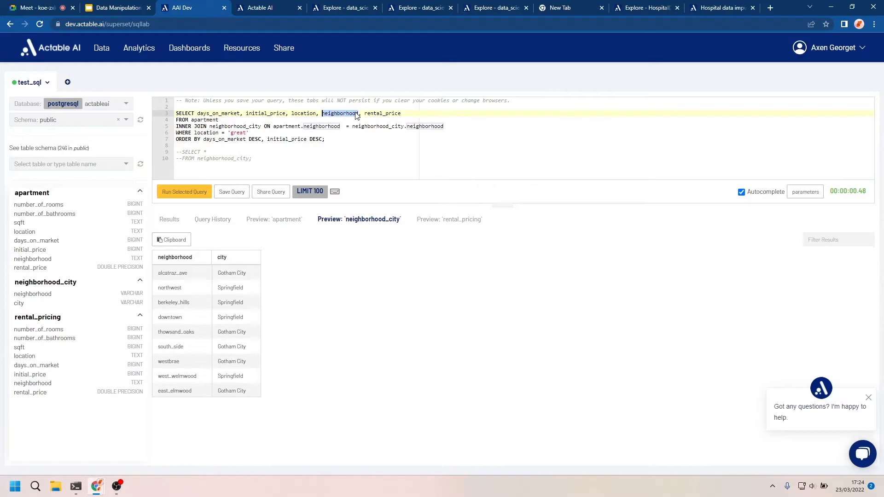
{"action": "key", "text": "Left"}
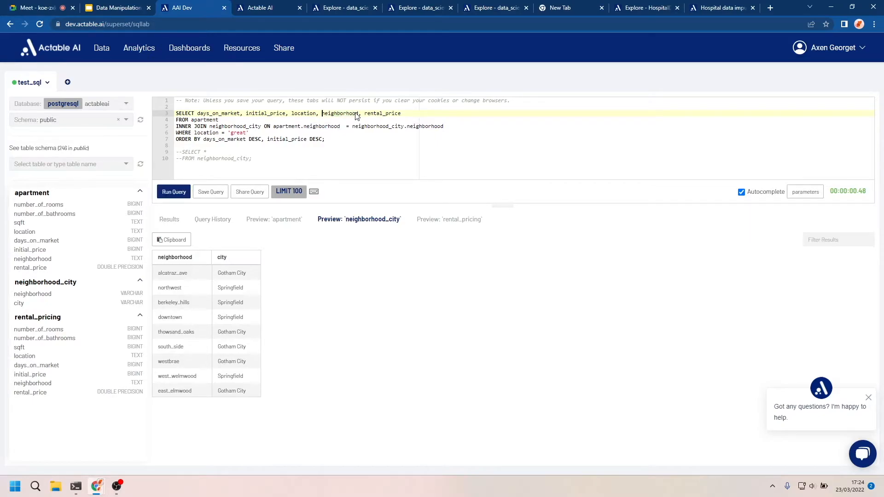
{"action": "type", "text": "apartment"}
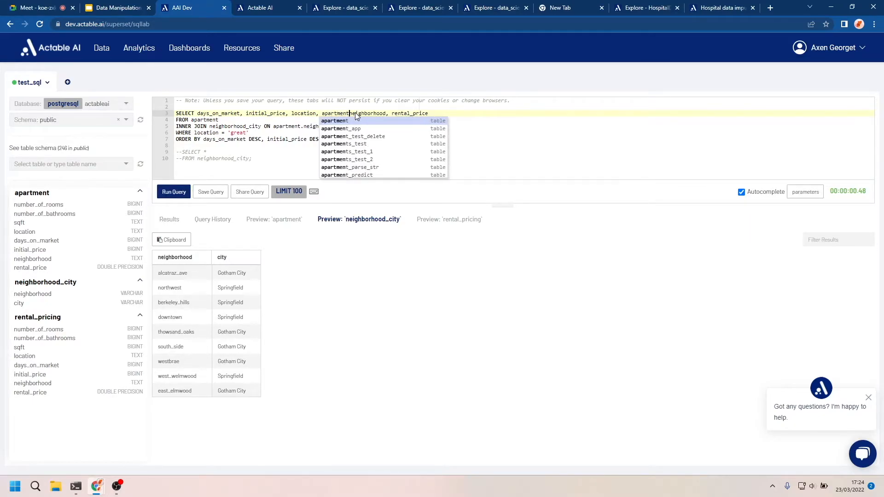
{"action": "type", "text": "."}
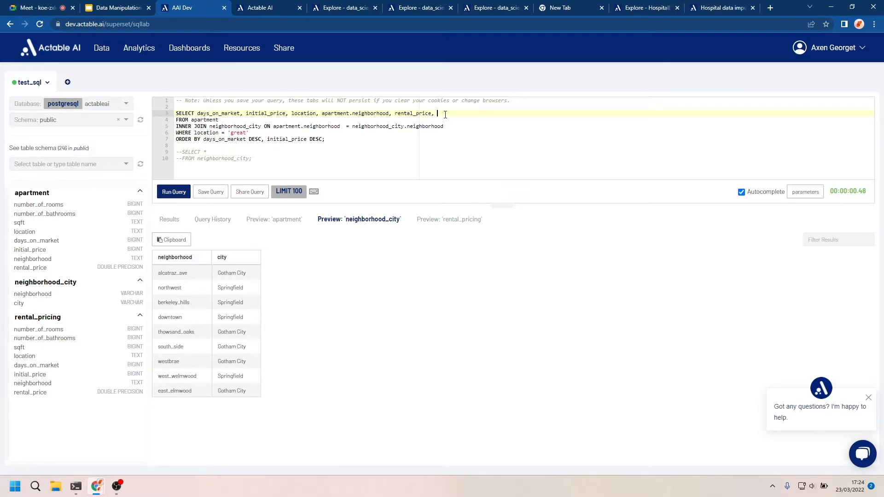
{"action": "type", "text": "city"}
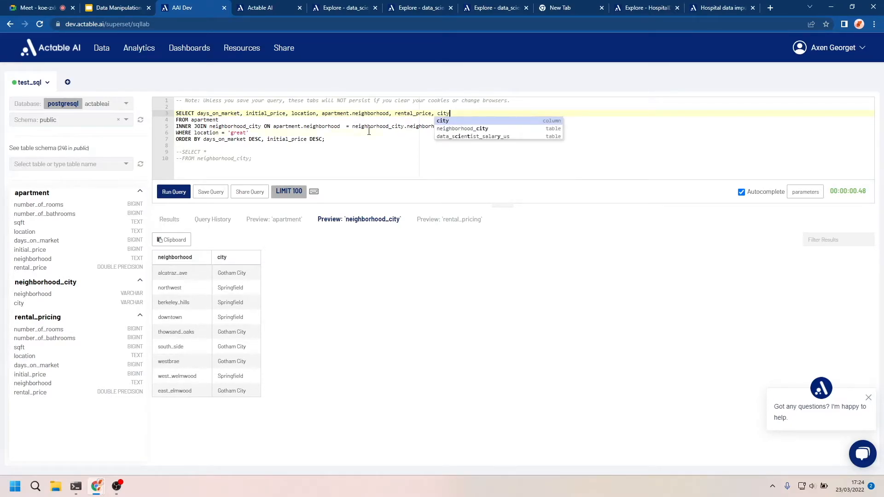
{"action": "left_click", "coordinate": [369, 131]}
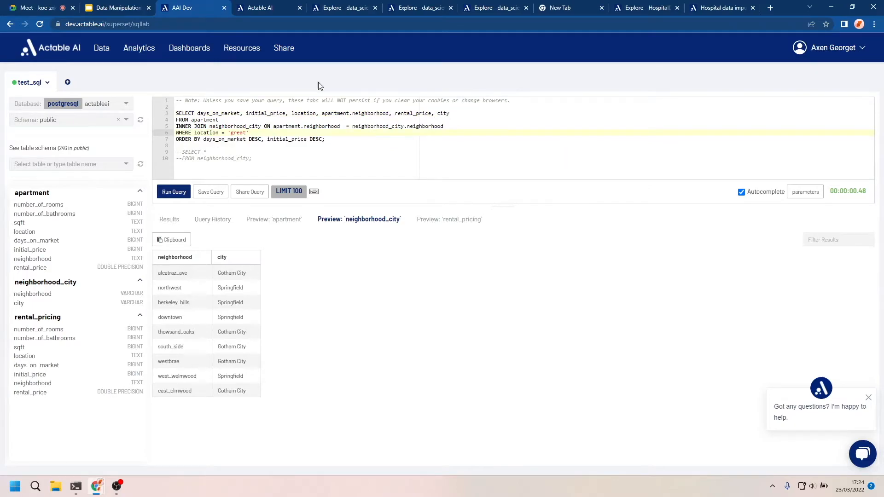
Step: Run the INNER JOIN query and show its results
{"action": "left_click", "coordinate": [170, 219]}
{"action": "left_click", "coordinate": [174, 193]}
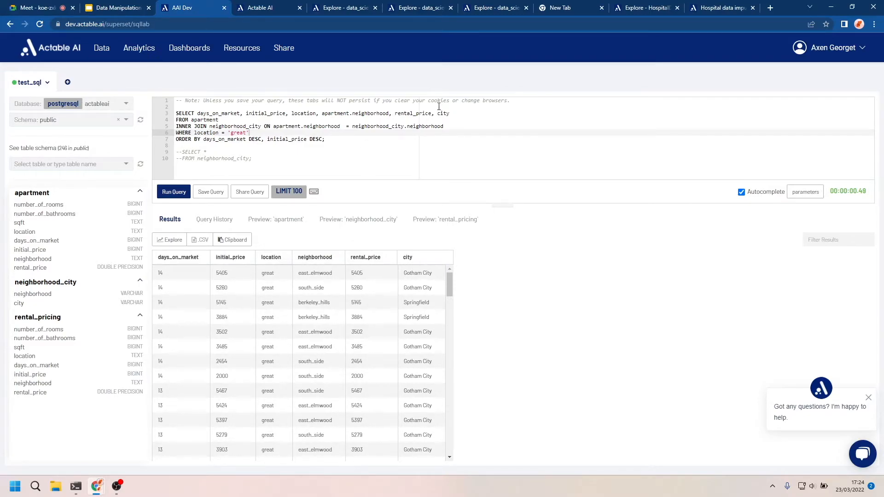
{"action": "left_click", "coordinate": [412, 140]}
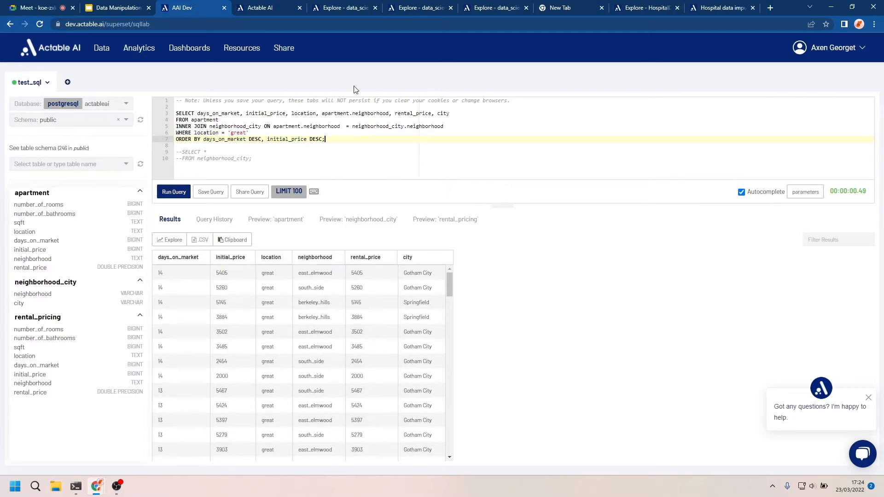
Step: Comment out all five lines of the INNER JOIN query with -- prefixes
{"action": "left_click", "coordinate": [176, 114]}
{"action": "type", "text": "--"}
{"action": "key", "text": "Down"}
{"action": "type", "text": "--"}
{"action": "key", "text": "Down"}
{"action": "type", "text": "--"}
{"action": "key", "text": "Down"}
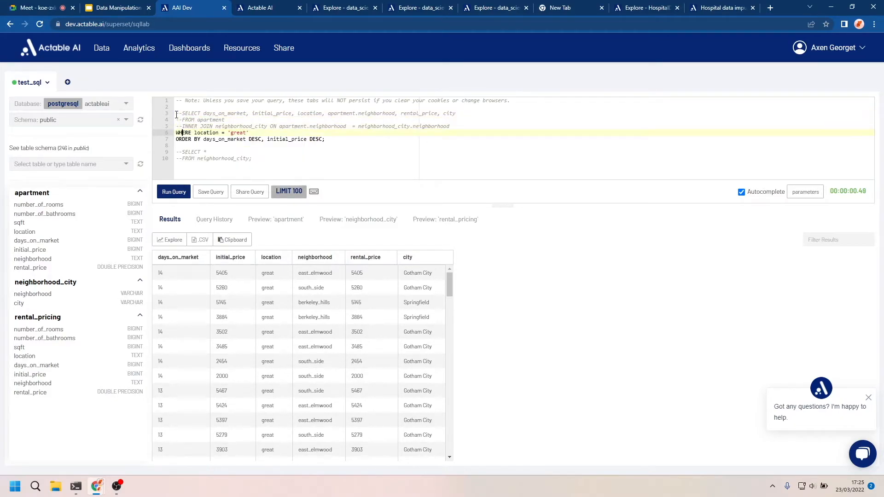
{"action": "type", "text": "--"}
{"action": "key", "text": "Down"}
{"action": "type", "text": "--"}
{"action": "key", "text": "Escape"}
Step: Write SELECT * FROM apartment; on two new lines below the commented queries and run it
{"action": "left_click", "coordinate": [307, 166]}
{"action": "key", "text": "Return"}
{"action": "key", "text": "Return"}
{"action": "type", "text": "SELECT *"}
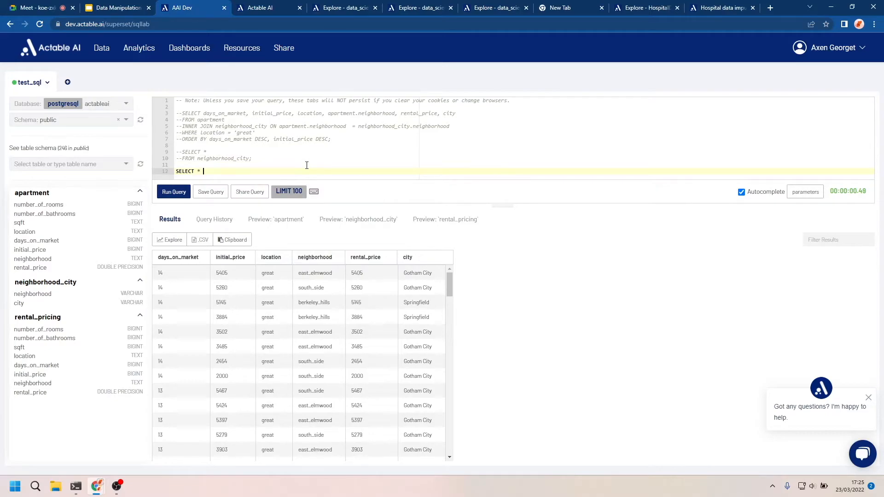
{"action": "key", "text": "Return"}
{"action": "type", "text": "FROM apartment ;"}
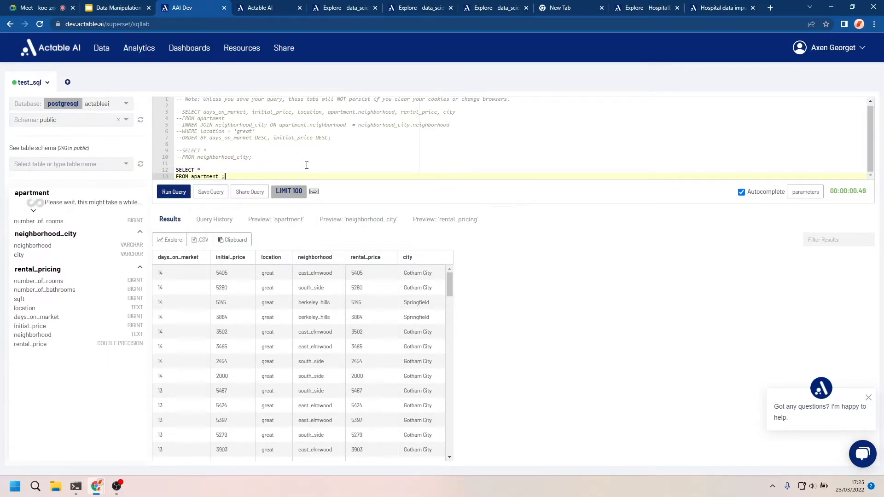
{"action": "key", "text": "BackSpace"}
{"action": "key", "text": "BackSpace"}
{"action": "type", "text": ";"}
{"action": "left_click", "coordinate": [179, 196]}
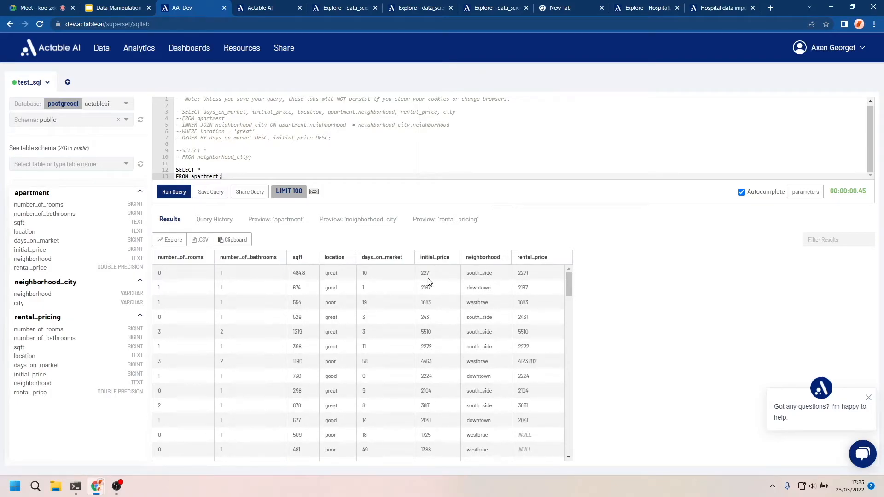
Step: Replace the asterisk with initial_price, neighborhood in the apartment query, run it and look through the rows
{"action": "left_click", "coordinate": [236, 170]}
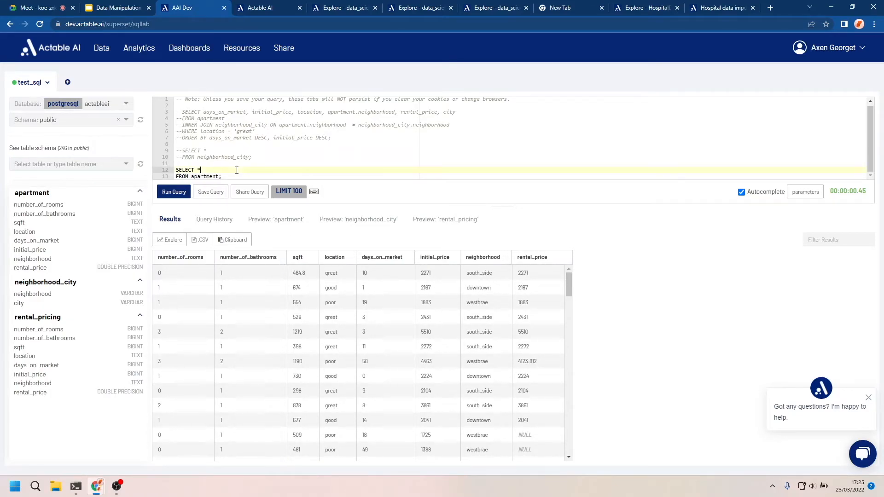
{"action": "key", "text": "BackSpace"}
{"action": "type", "text": "initial_price, nei"}
{"action": "key", "text": "Down"}
{"action": "key", "text": "Return"}
{"action": "left_click", "coordinate": [184, 194]}
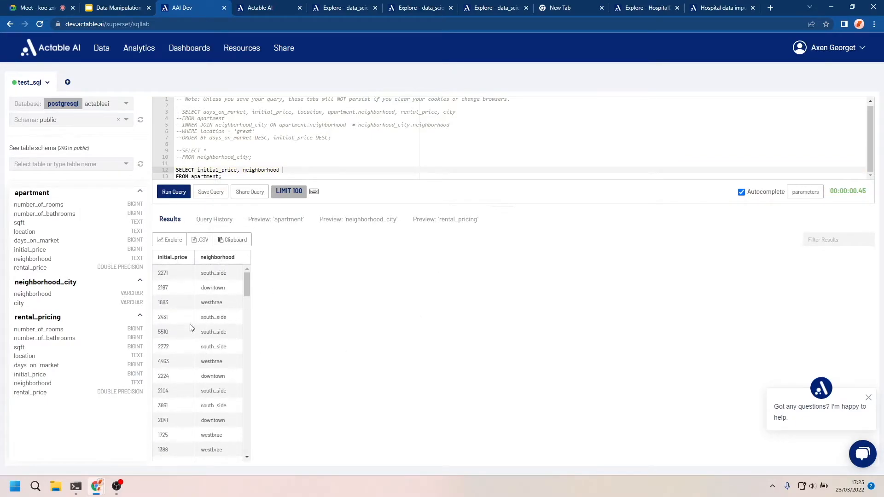
{"action": "scroll", "coordinate": [200, 294], "scroll_direction": "down", "scroll_amount": 10}
{"action": "scroll", "coordinate": [201, 295], "scroll_direction": "up", "scroll_amount": 10}
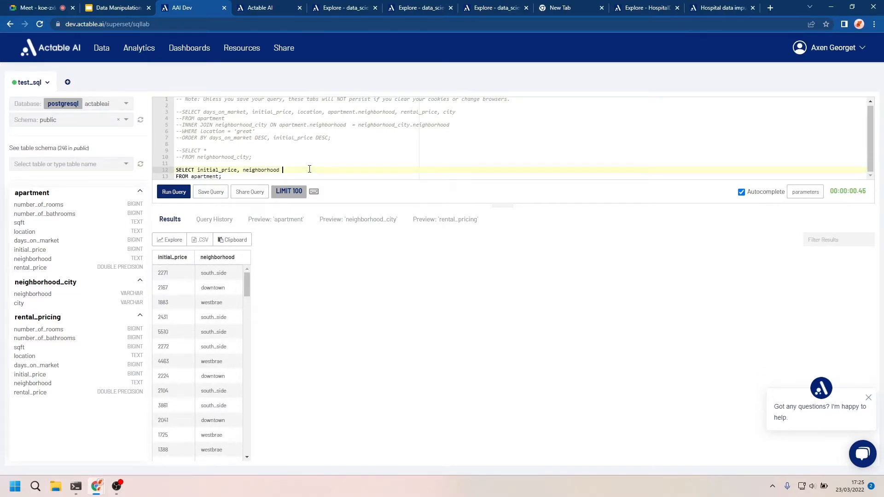
Step: Add a GROUP BY neighborhood line after FROM apartment, ahead of the closing semicolon
{"action": "key", "text": "Down"}
{"action": "key", "text": "Left"}
{"action": "key", "text": "Return"}
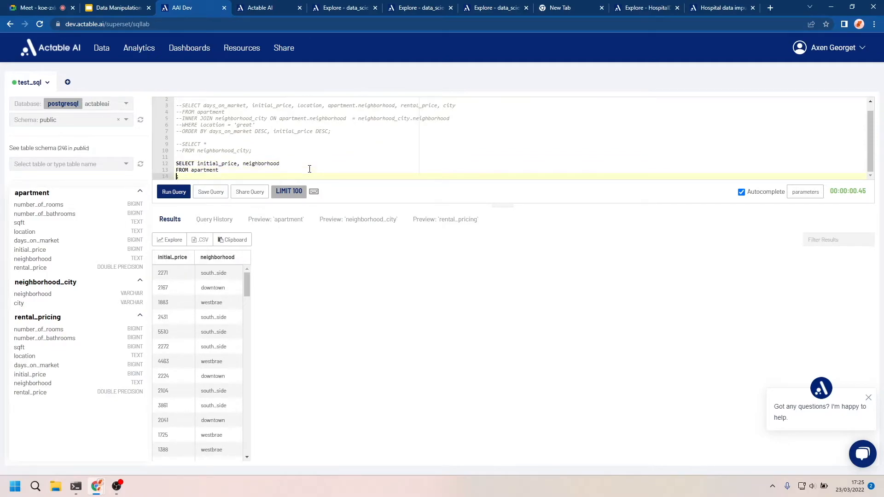
{"action": "type", "text": "GROUP BY"}
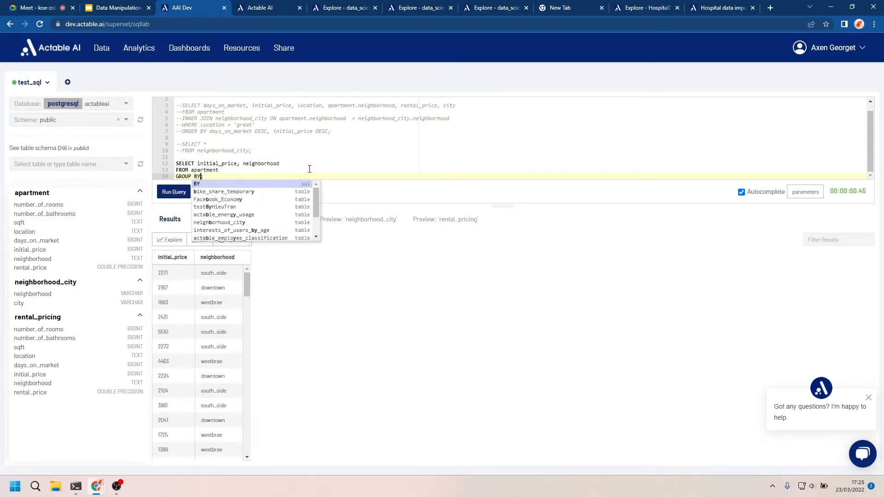
{"action": "key", "text": "BackSpace"}
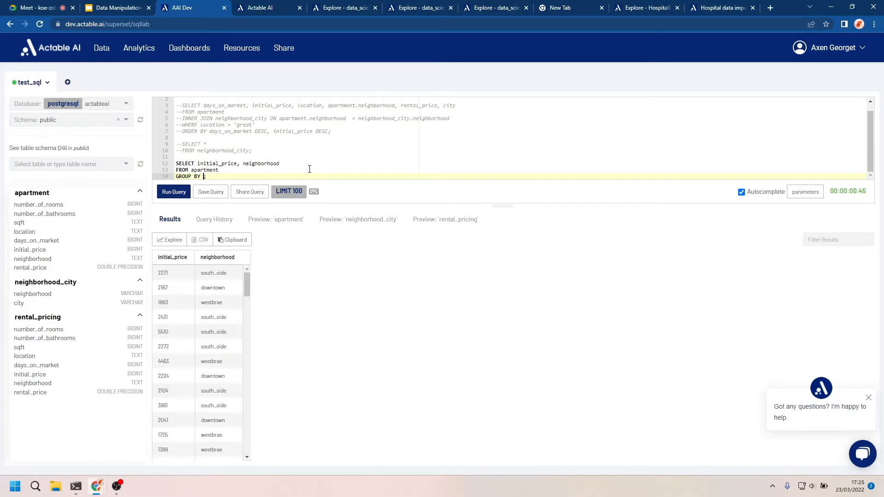
{"action": "type", "text": "neig"}
{"action": "key", "text": "Return"}
{"action": "key", "text": "BackSpace"}
Step: Wrap initial_price in avg() in the SELECT list and run the grouped query
{"action": "left_click", "coordinate": [197, 163]}
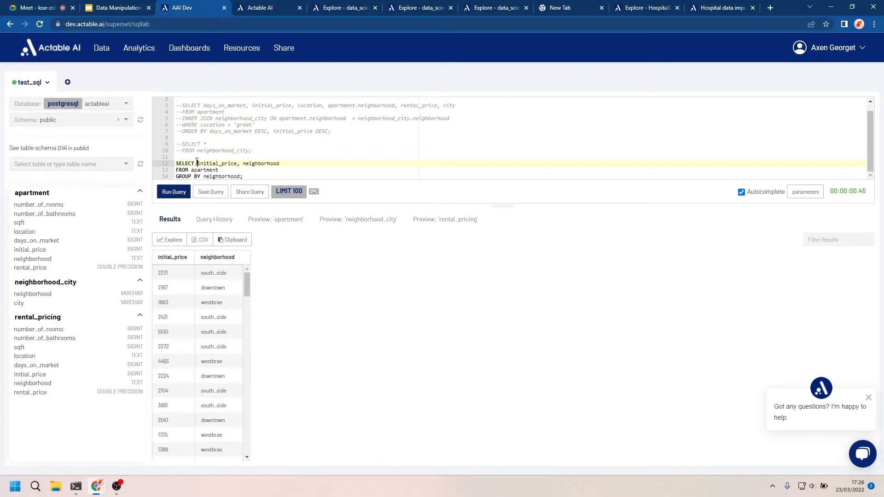
{"action": "type", "text": "avg("}
{"action": "type", "text": ")"}
{"action": "left_click", "coordinate": [173, 192]}
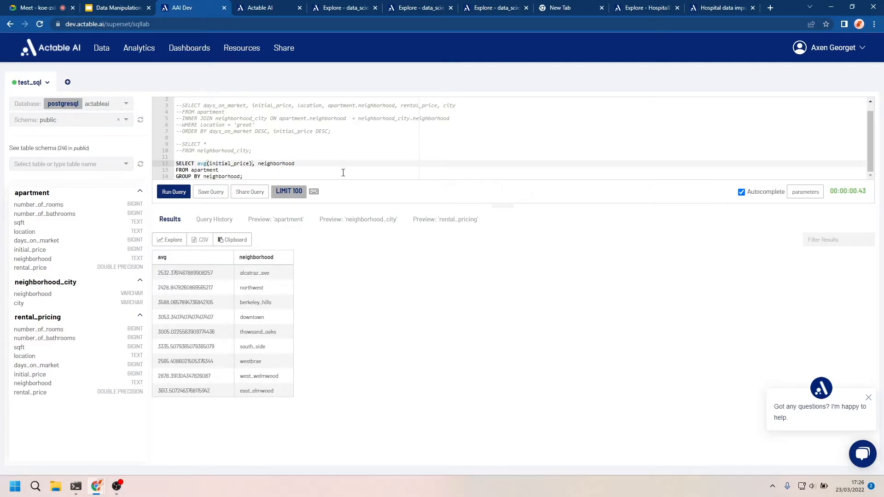
Step: Add blank lines below the average price query and comment out its three lines with -- prefixes
{"action": "left_click", "coordinate": [255, 176]}
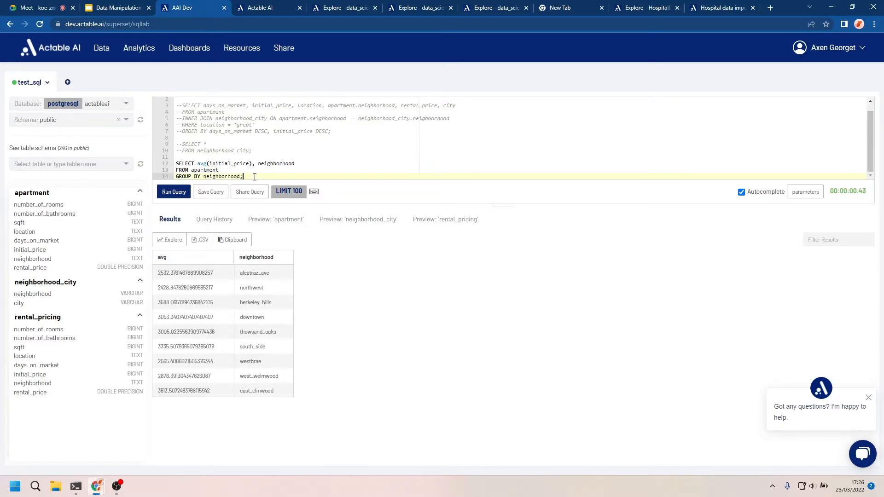
{"action": "key", "text": "Return"}
{"action": "key", "text": "Return"}
{"action": "key", "text": "Up"}
{"action": "key", "text": "Up"}
{"action": "key", "text": "Up"}
{"action": "key", "text": "Up"}
{"action": "type", "text": "--"}
{"action": "key", "text": "Left"}
{"action": "key", "text": "Left"}
{"action": "key", "text": "Down"}
{"action": "type", "text": "--"}
{"action": "key", "text": "Escape"}
{"action": "key", "text": "Down"}
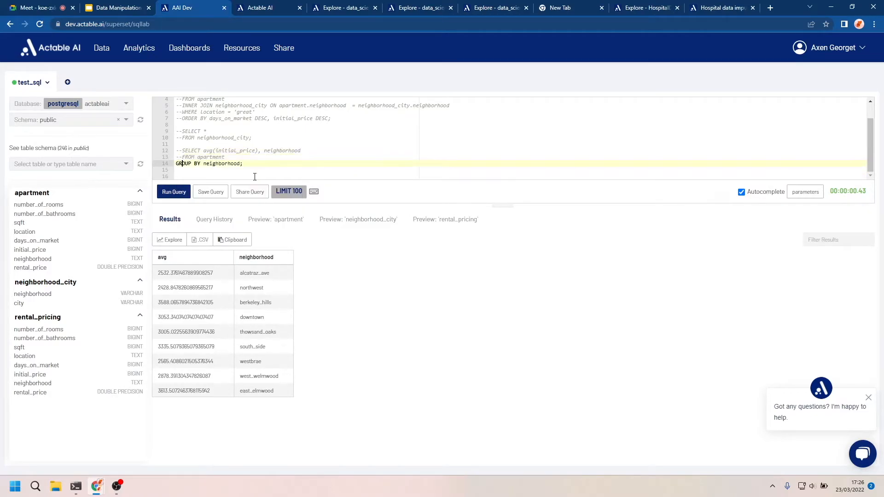
{"action": "type", "text": "--"}
{"action": "key", "text": "Escape"}
{"action": "key", "text": "Down"}
{"action": "key", "text": "Down"}
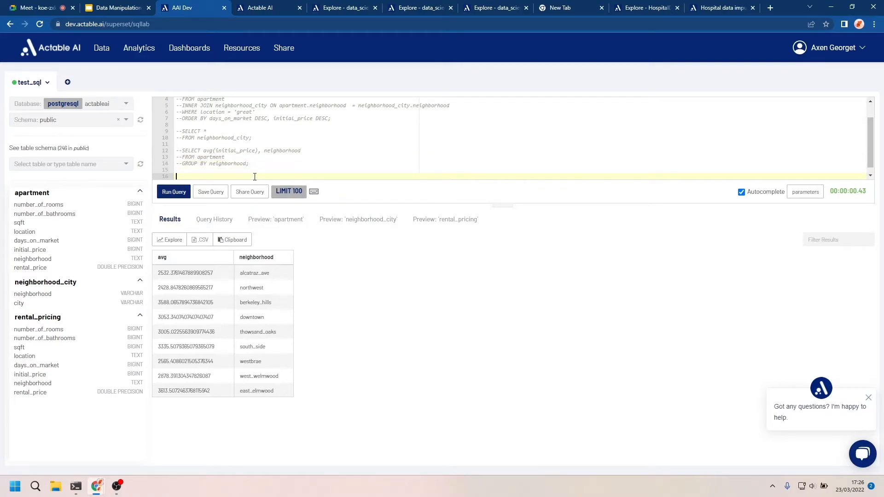
Step: Write SELECT neighborhood, location FROM apartment; below the commented queries and run it
{"action": "type", "text": "SELECT neighborhood, location"}
{"action": "key", "text": "Return"}
{"action": "type", "text": "FROM apartment;"}
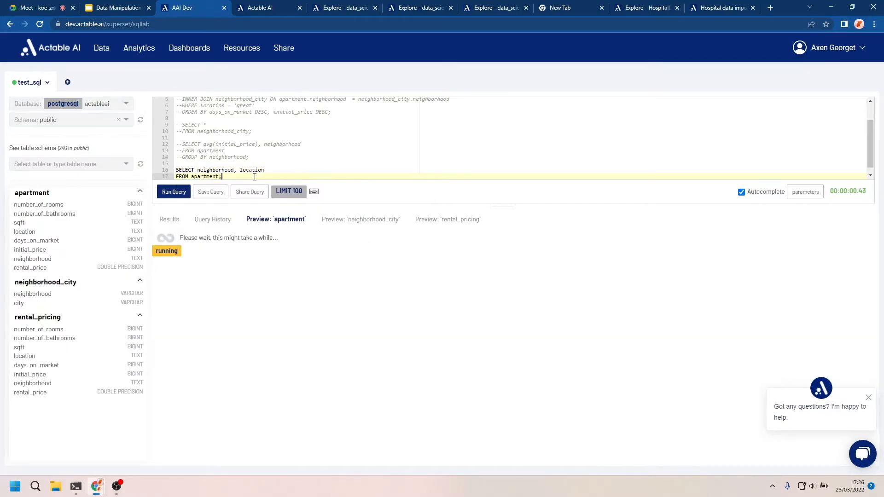
{"action": "left_click", "coordinate": [173, 192]}
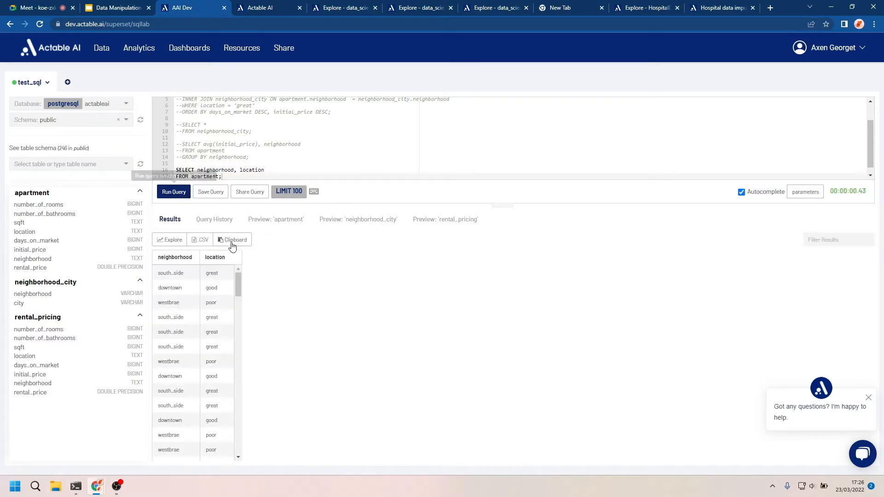
Step: Examine the query results for repeated neighborhood and location pairs
{"action": "scroll", "coordinate": [204, 363], "scroll_direction": "down", "scroll_amount": 10}
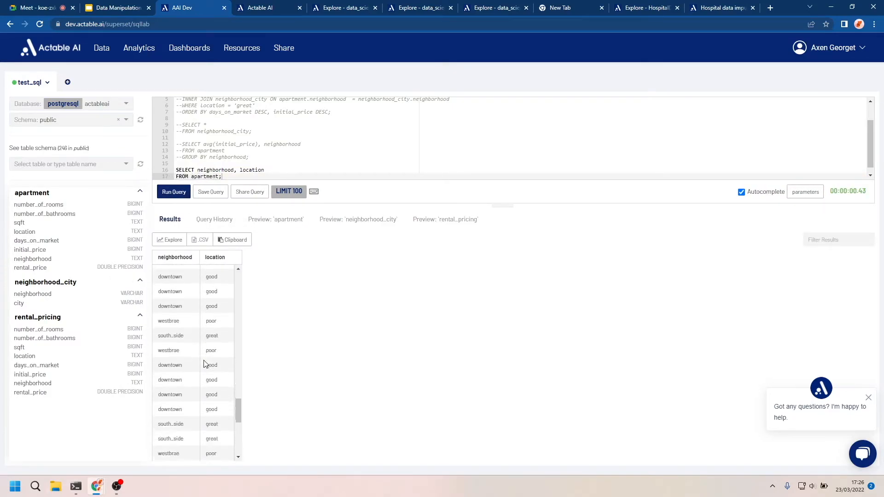
{"action": "scroll", "coordinate": [204, 364], "scroll_direction": "up", "scroll_amount": 10}
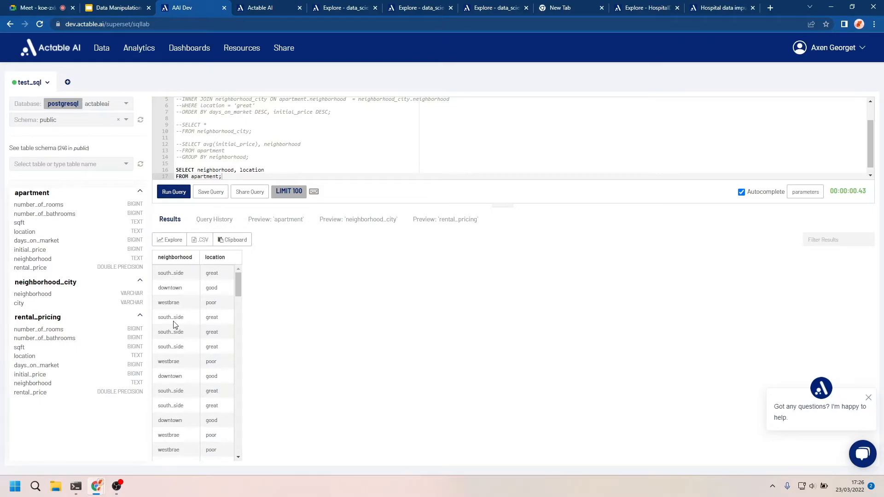
{"action": "left_click_drag", "start_coordinate": [158, 317], "coordinate": [225, 317]}
{"action": "left_click_drag", "start_coordinate": [158, 332], "coordinate": [218, 336]}
{"action": "left_click", "coordinate": [204, 343]}
{"action": "scroll", "coordinate": [188, 419], "scroll_direction": "down", "scroll_amount": 7}
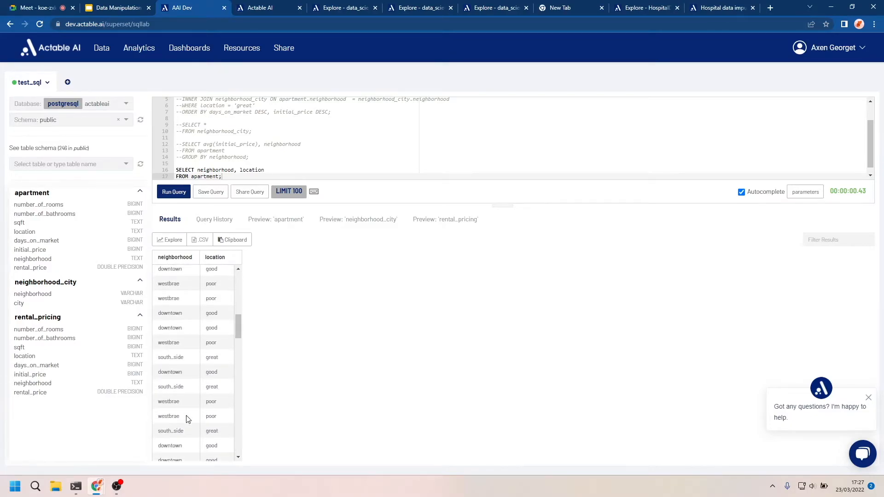
{"action": "scroll", "coordinate": [187, 418], "scroll_direction": "up", "scroll_amount": 8}
Step: Insert DISTINCT after SELECT in the neighborhood and location query and run it
{"action": "left_click", "coordinate": [198, 170]}
{"action": "type", "text": "DISTINCT"}
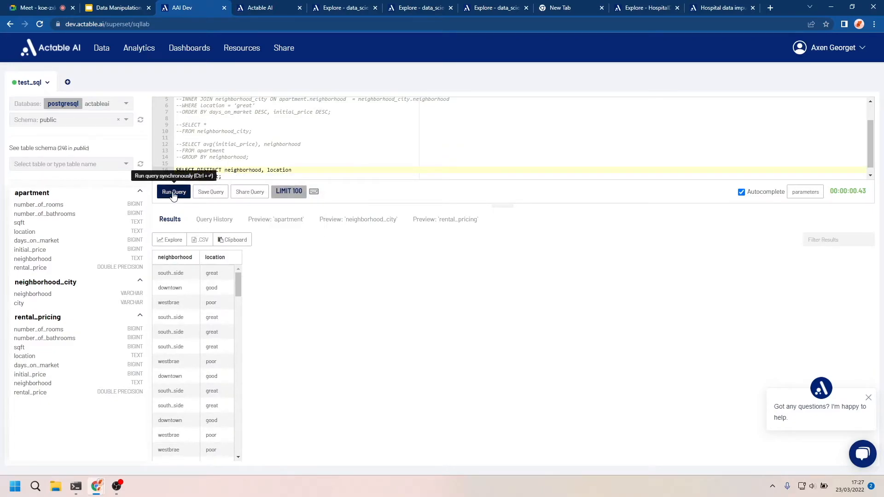
{"action": "left_click", "coordinate": [174, 192]}
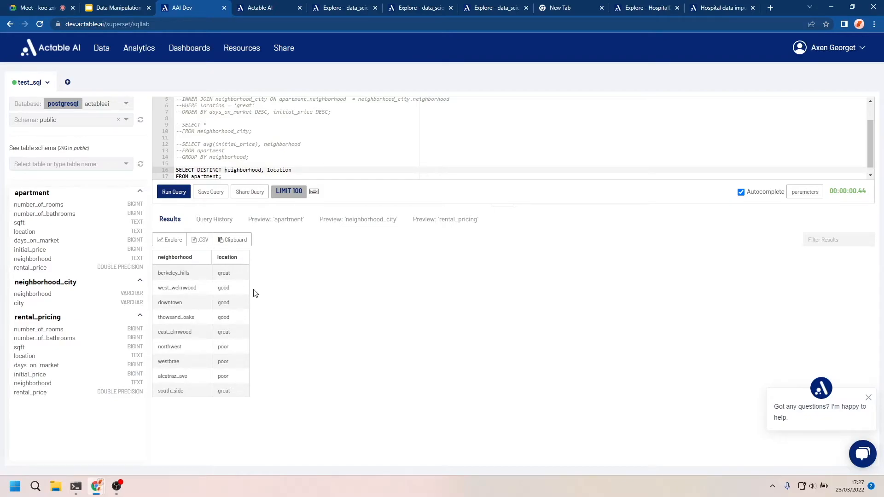
{"action": "scroll", "coordinate": [415, 156], "scroll_direction": "up", "scroll_amount": 2}
{"action": "scroll", "coordinate": [415, 156], "scroll_direction": "down", "scroll_amount": 3}
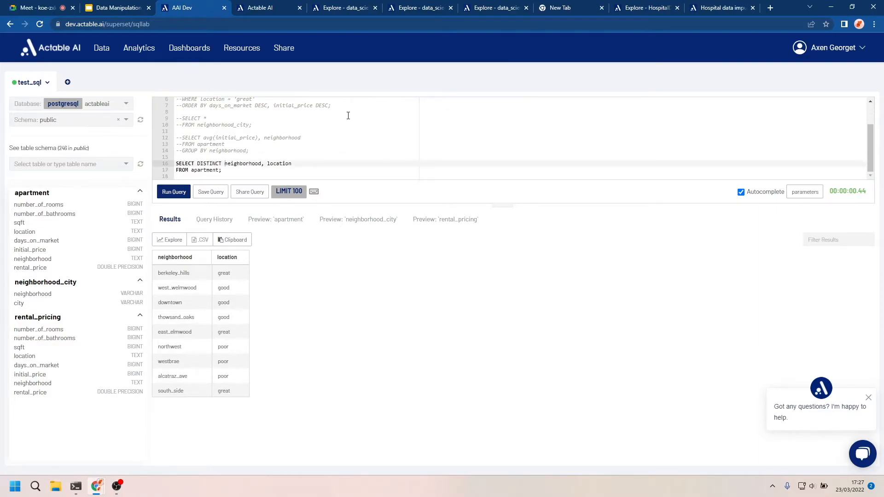
{"action": "scroll", "coordinate": [348, 116], "scroll_direction": "up", "scroll_amount": 2}
{"action": "scroll", "coordinate": [348, 115], "scroll_direction": "down", "scroll_amount": 2}
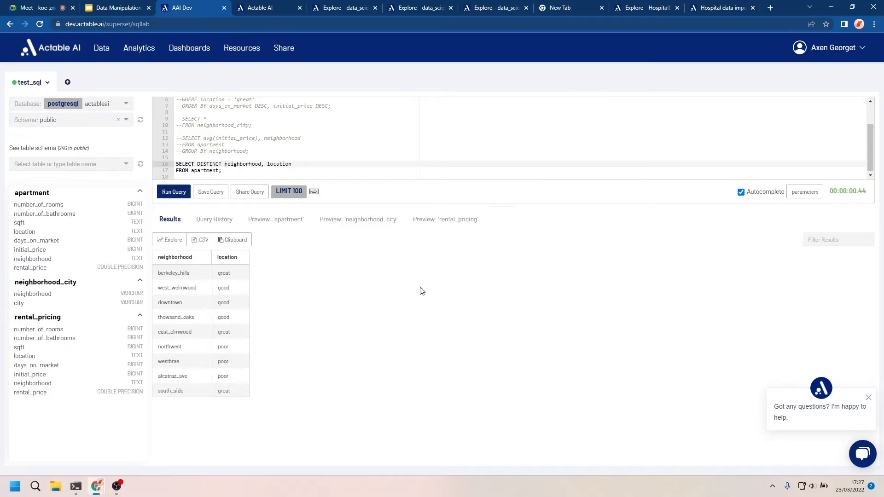
Step: Switch to the Data Manipulation presentation in Google Slides and open slide 22, Data Cleaning - Remove duplicates
{"action": "left_click", "coordinate": [118, 8]}
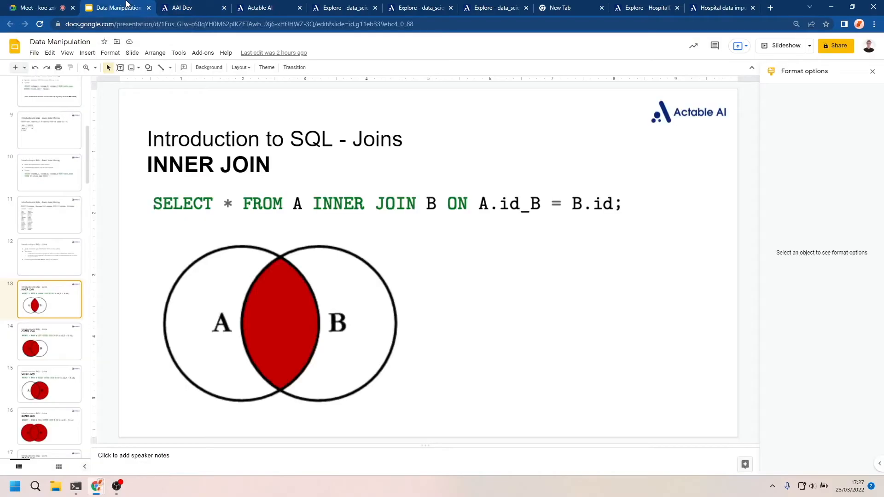
{"action": "scroll", "coordinate": [54, 276], "scroll_direction": "down", "scroll_amount": 5}
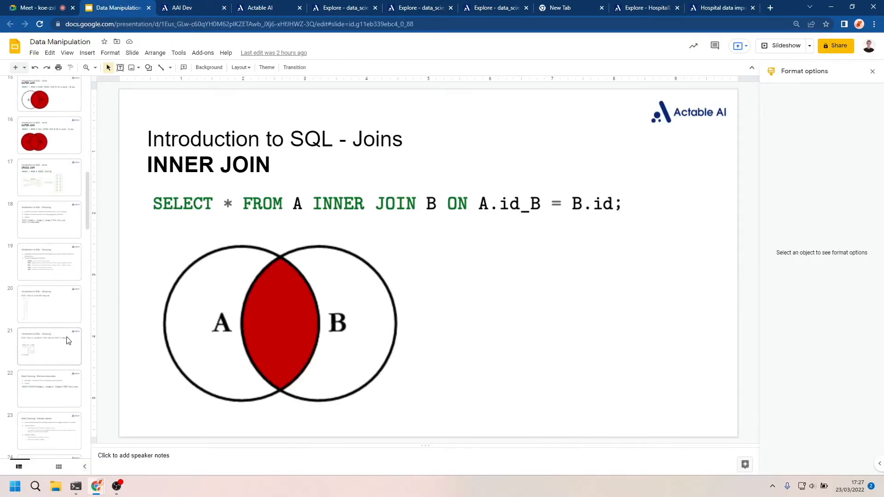
{"action": "scroll", "coordinate": [65, 336], "scroll_direction": "down", "scroll_amount": 3}
{"action": "left_click", "coordinate": [47, 260]}
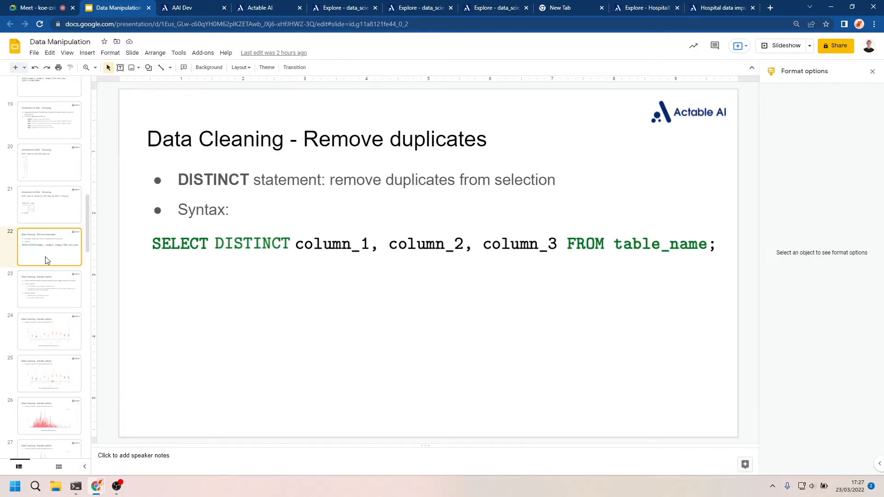
Step: Advance to slide 23, Data Cleaning - Handle outliers
{"action": "key", "text": "Down"}
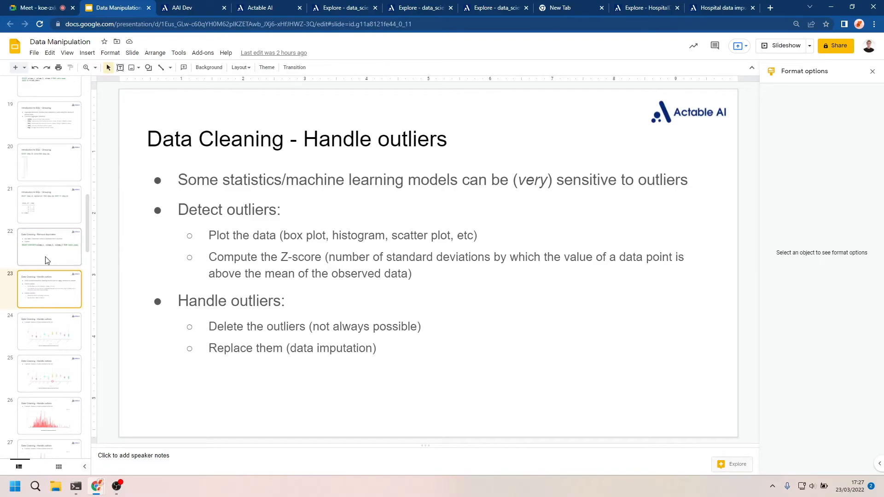
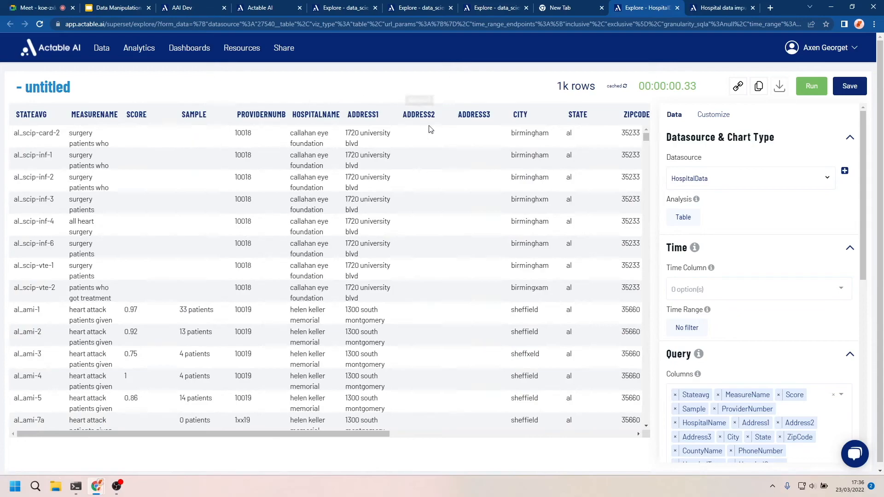
Step: Examine the HospitalData table's rows across all columns for missing and corrupted values
{"action": "scroll", "coordinate": [451, 283], "scroll_direction": "down", "scroll_amount": 14}
{"action": "scroll", "coordinate": [451, 284], "scroll_direction": "up", "scroll_amount": 14}
{"action": "scroll", "coordinate": [479, 290], "scroll_direction": "right", "scroll_amount": 6}
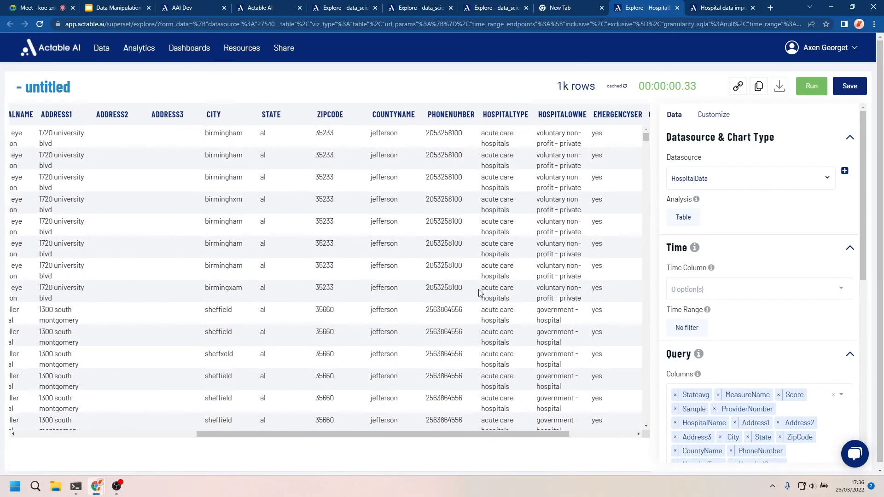
{"action": "scroll", "coordinate": [479, 290], "scroll_direction": "left", "scroll_amount": 6}
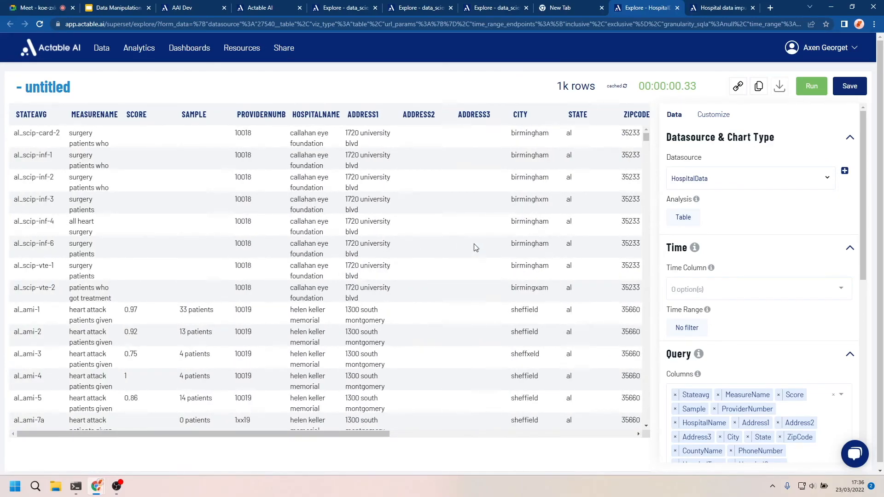
{"action": "scroll", "coordinate": [475, 248], "scroll_direction": "down", "scroll_amount": 10}
{"action": "scroll", "coordinate": [475, 248], "scroll_direction": "up", "scroll_amount": 6}
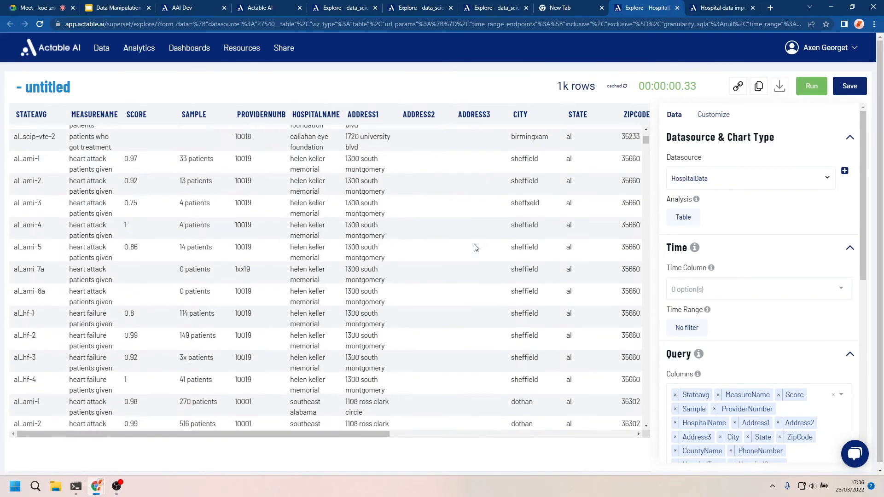
{"action": "scroll", "coordinate": [476, 248], "scroll_direction": "up", "scroll_amount": 3}
{"action": "scroll", "coordinate": [476, 248], "scroll_direction": "right", "scroll_amount": 5}
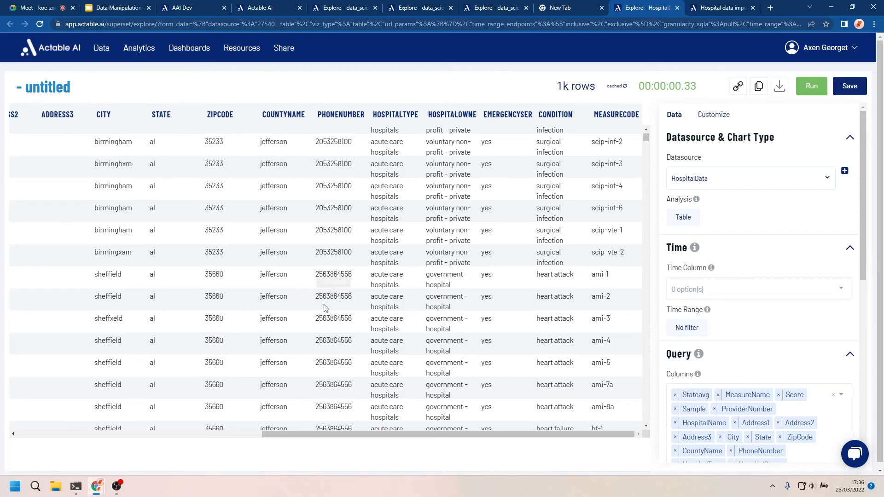
{"action": "scroll", "coordinate": [324, 305], "scroll_direction": "down", "scroll_amount": 15}
{"action": "scroll", "coordinate": [325, 319], "scroll_direction": "down", "scroll_amount": 15}
{"action": "scroll", "coordinate": [326, 319], "scroll_direction": "up", "scroll_amount": 20}
{"action": "scroll", "coordinate": [325, 320], "scroll_direction": "left", "scroll_amount": 5}
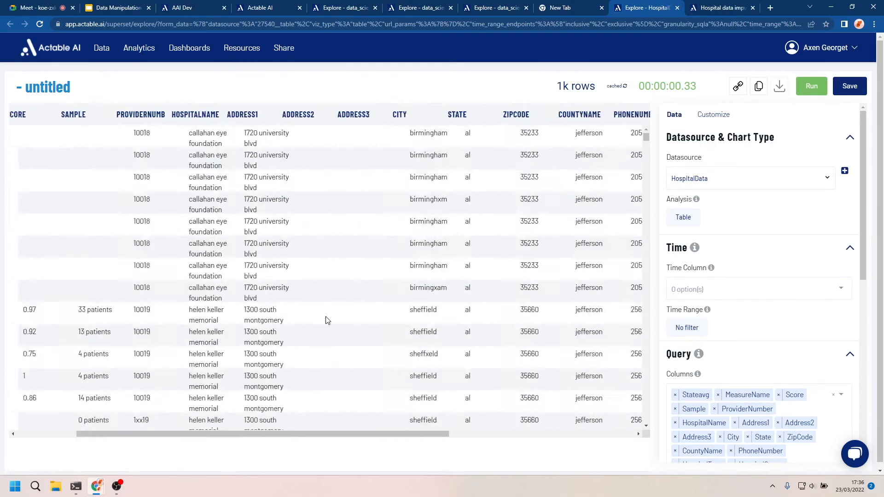
{"action": "scroll", "coordinate": [325, 316], "scroll_direction": "left", "scroll_amount": 3}
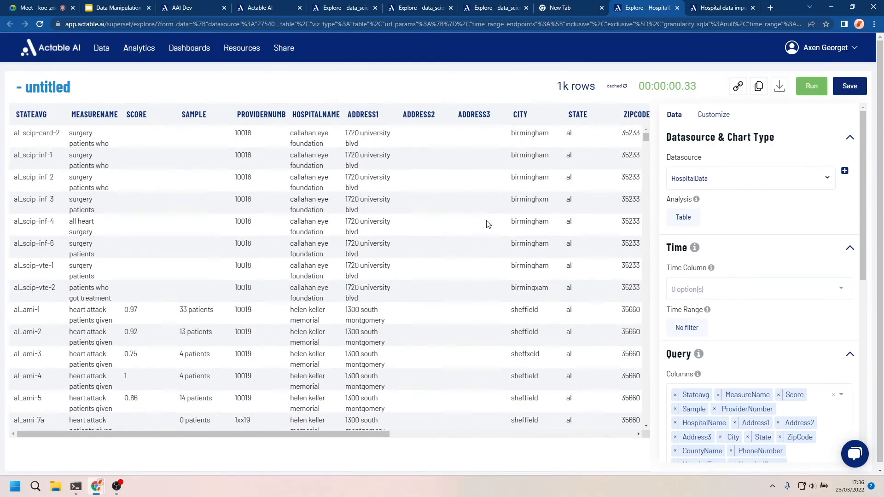
Step: Change the analysis of the untitled HospitalData chart from Table to Data Cleanse & Imputation
{"action": "left_click", "coordinate": [713, 5]}
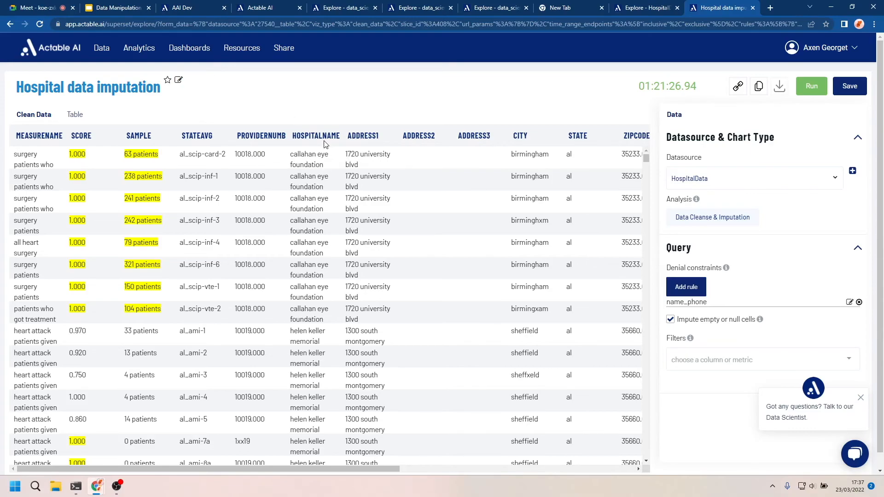
{"action": "left_click", "coordinate": [641, 6]}
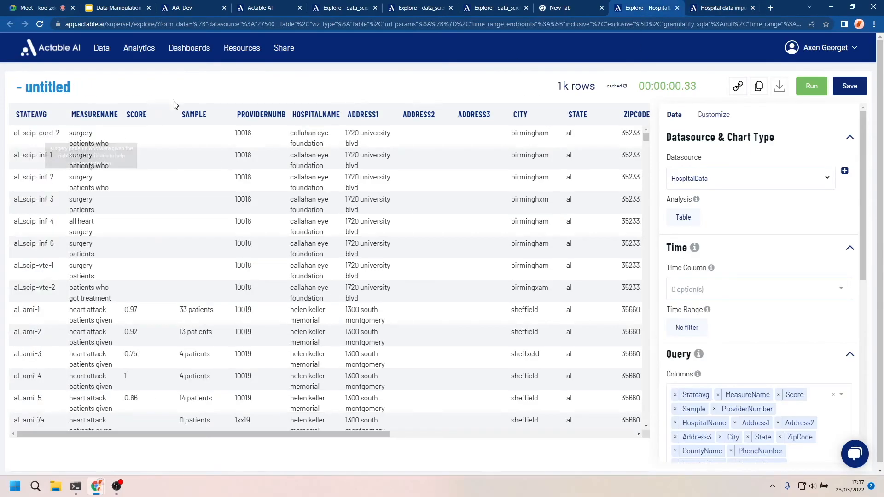
{"action": "left_click", "coordinate": [690, 224]}
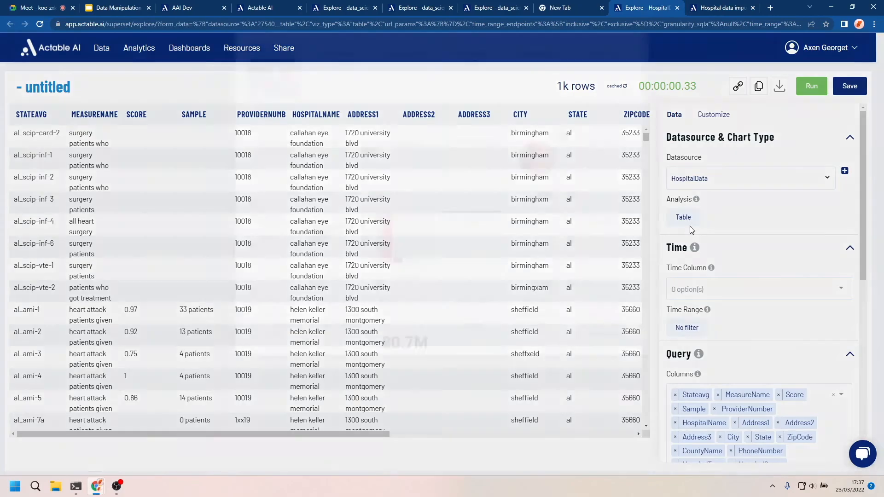
{"action": "left_click", "coordinate": [278, 173]}
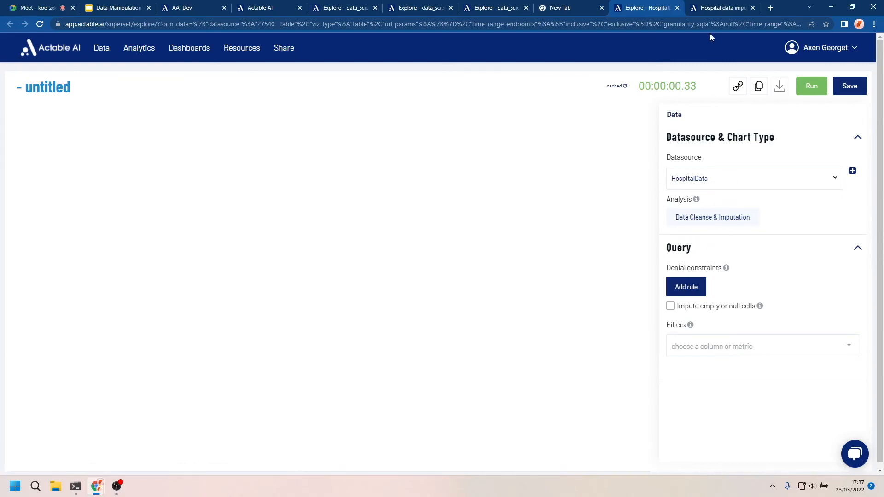
Step: Open the saved Hospital data imputation chart and examine the highlighted imputed cells in the cleaned data
{"action": "left_click", "coordinate": [710, 4]}
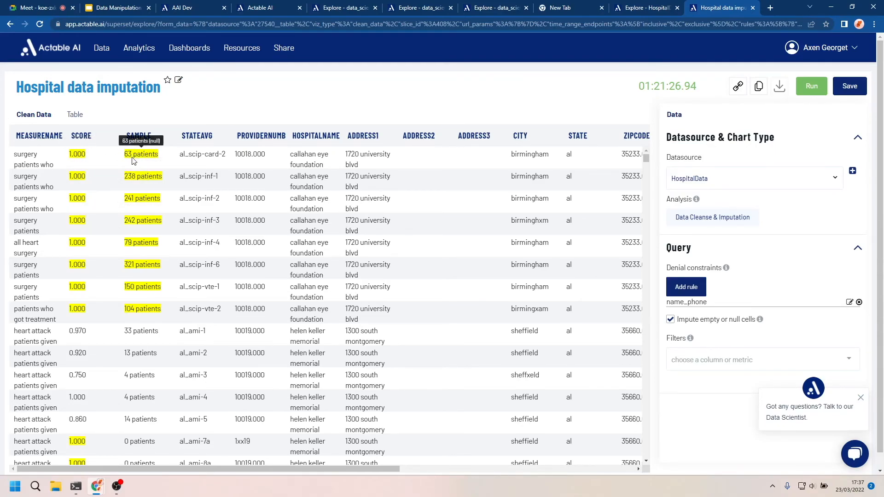
{"action": "scroll", "coordinate": [84, 274], "scroll_direction": "down", "scroll_amount": 1}
{"action": "scroll", "coordinate": [83, 272], "scroll_direction": "down", "scroll_amount": 5}
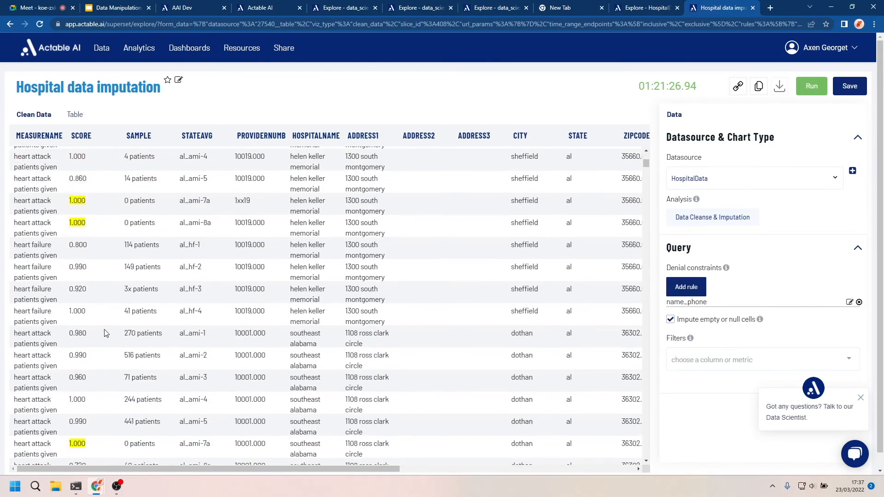
{"action": "scroll", "coordinate": [105, 332], "scroll_direction": "down", "scroll_amount": 10}
{"action": "scroll", "coordinate": [104, 331], "scroll_direction": "up", "scroll_amount": 1}
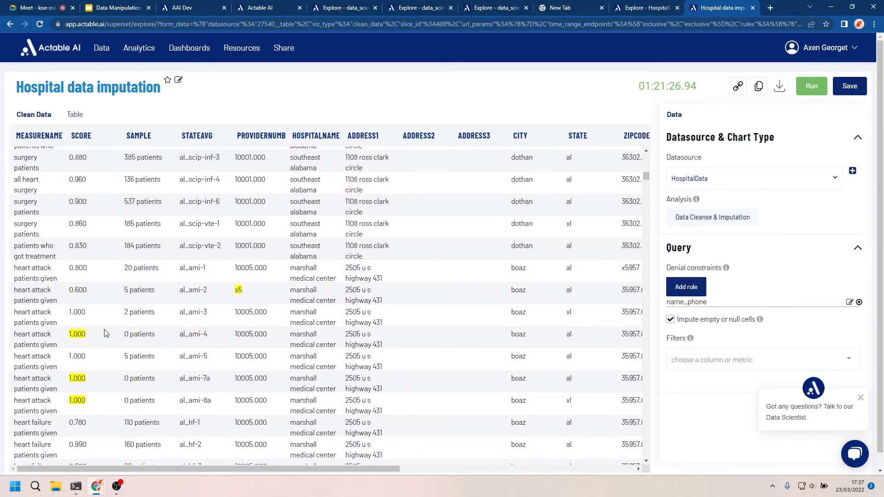
{"action": "scroll", "coordinate": [105, 331], "scroll_direction": "up", "scroll_amount": 14}
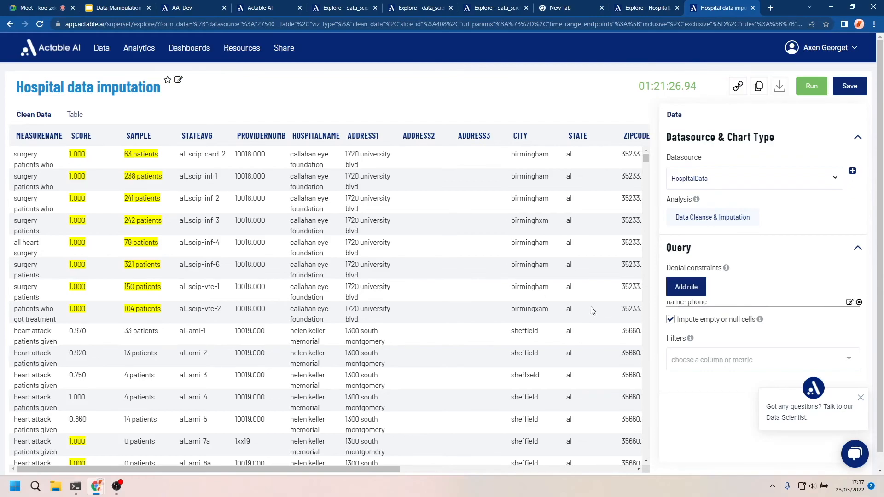
{"action": "scroll", "coordinate": [590, 306], "scroll_direction": "right", "scroll_amount": 8}
{"action": "scroll", "coordinate": [593, 310], "scroll_direction": "left", "scroll_amount": 8}
{"action": "scroll", "coordinate": [592, 311], "scroll_direction": "down", "scroll_amount": 5}
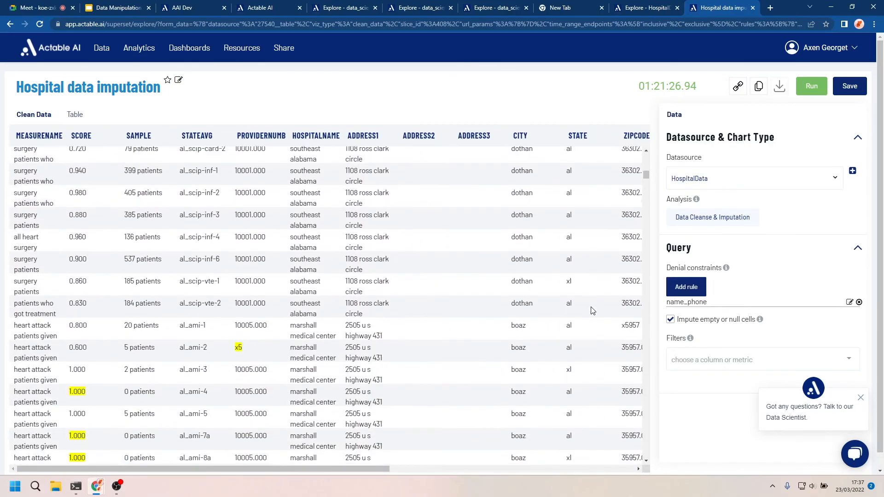
{"action": "scroll", "coordinate": [592, 311], "scroll_direction": "down", "scroll_amount": 10}
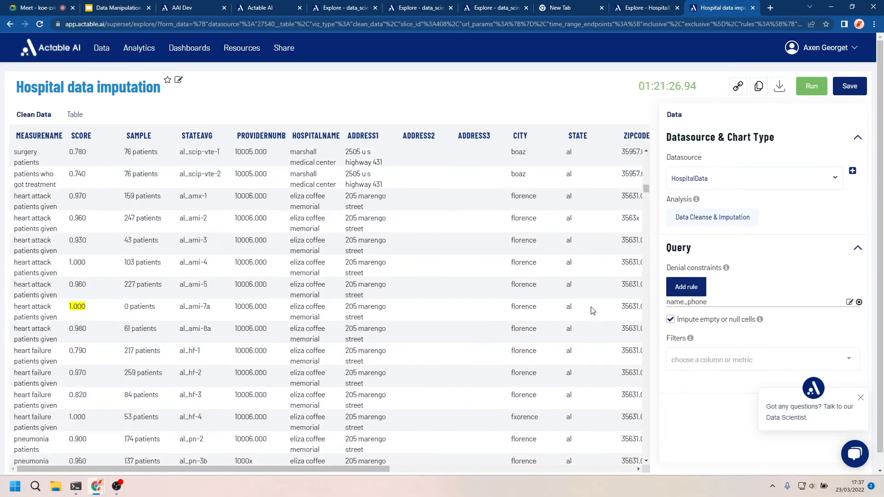
{"action": "scroll", "coordinate": [592, 311], "scroll_direction": "up", "scroll_amount": 2}
{"action": "scroll", "coordinate": [593, 311], "scroll_direction": "right", "scroll_amount": 8}
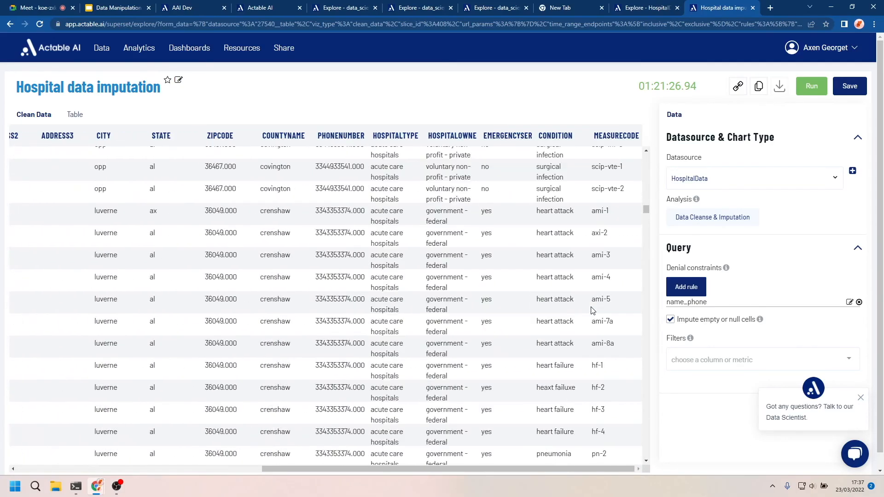
{"action": "scroll", "coordinate": [593, 311], "scroll_direction": "left", "scroll_amount": 8}
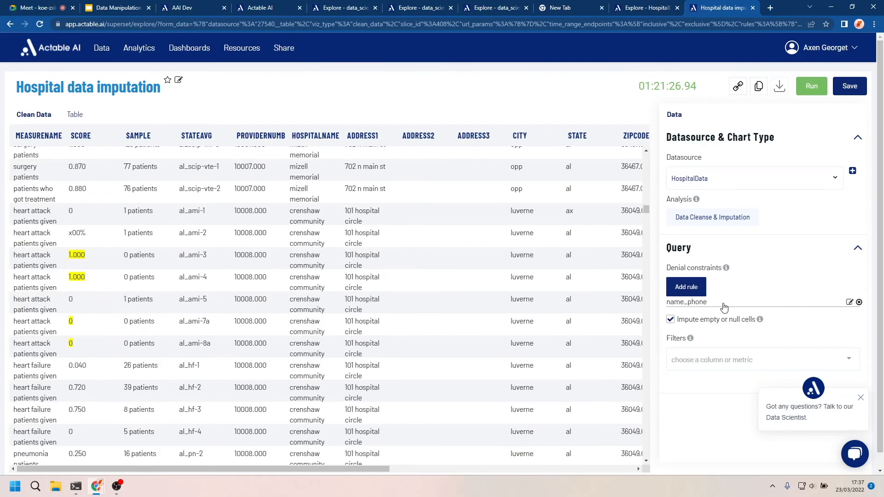
Step: Review the name_phone rule's validation statement and inspect the highlighted correction in the PhoneNumber column
{"action": "left_click", "coordinate": [850, 303]}
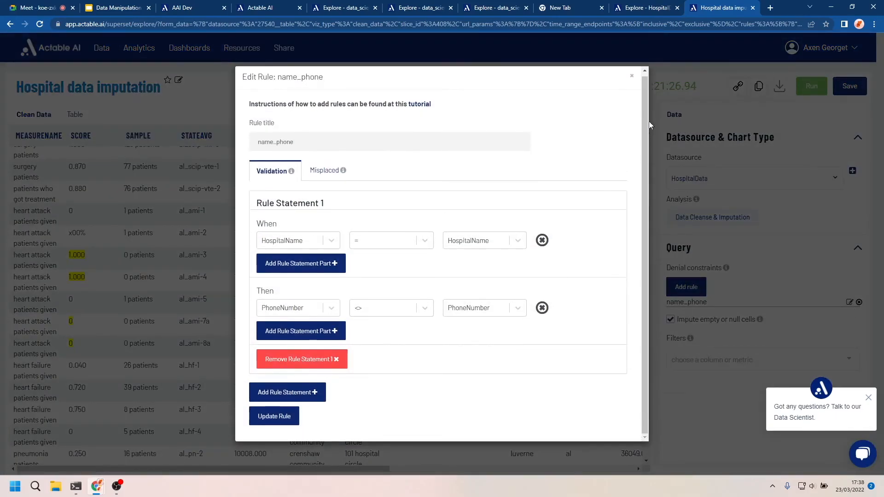
{"action": "left_click", "coordinate": [631, 77]}
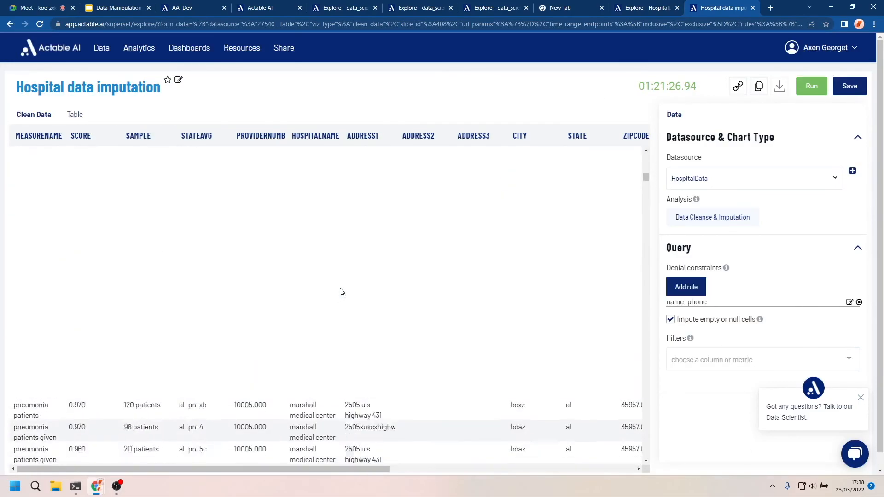
{"action": "scroll", "coordinate": [341, 291], "scroll_direction": "right", "scroll_amount": 10}
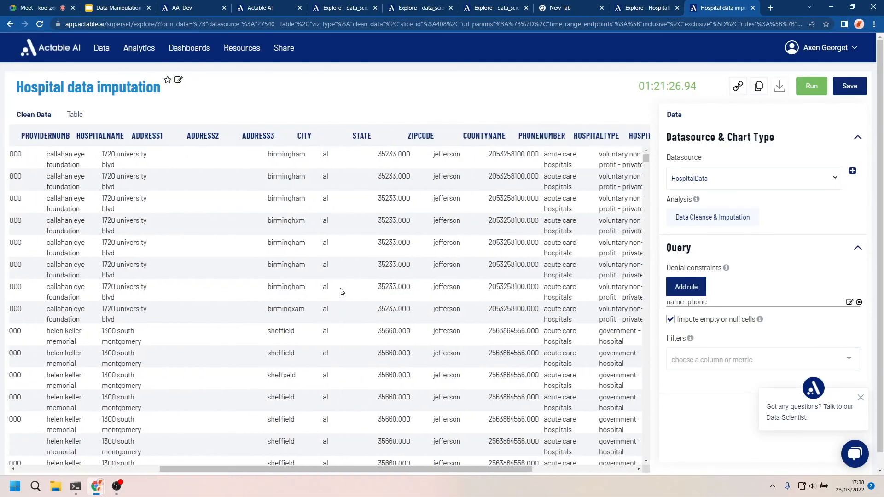
{"action": "scroll", "coordinate": [350, 272], "scroll_direction": "down", "scroll_amount": 10}
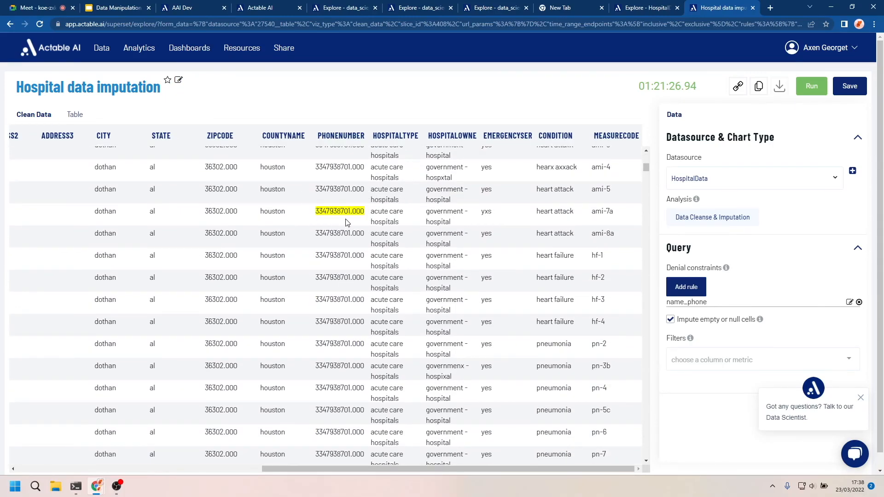
{"action": "mouse_move", "coordinate": [350, 212]}
Step: View the blank form for a new denial constraint, and reopen the name_phone rule to review its When and Then conditions
{"action": "left_click", "coordinate": [682, 291]}
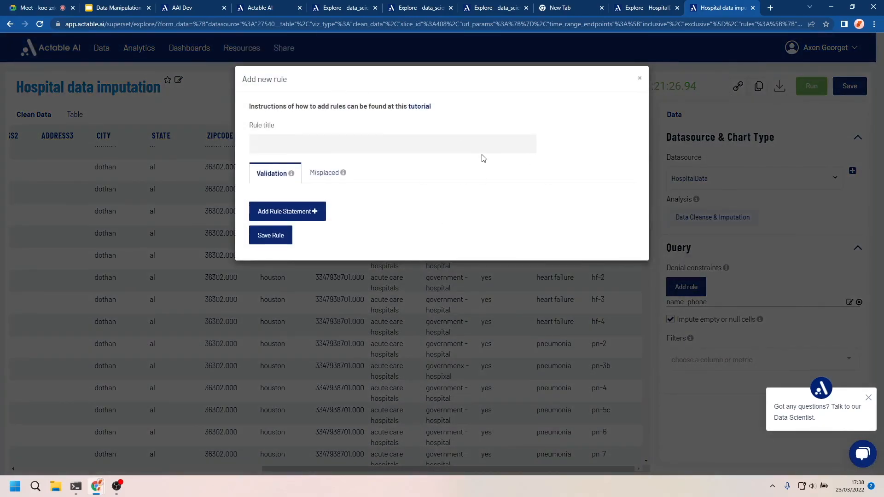
{"action": "left_click", "coordinate": [641, 80]}
{"action": "left_click", "coordinate": [850, 303]}
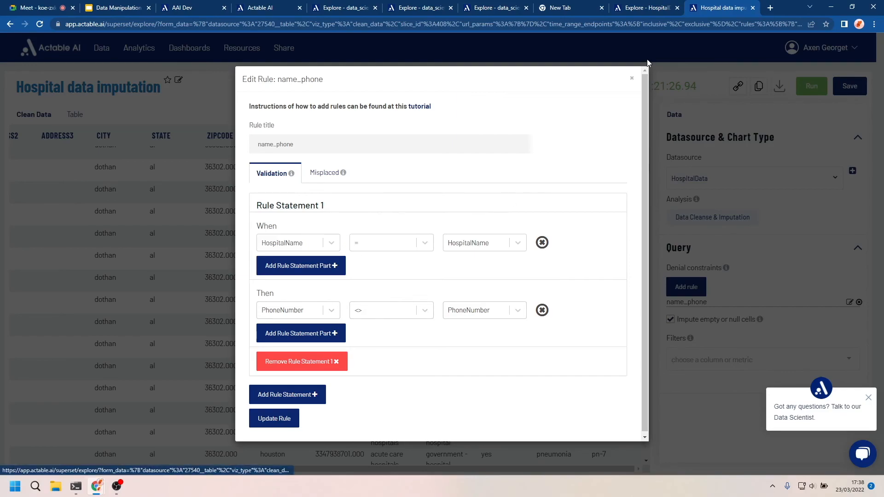
{"action": "left_click", "coordinate": [634, 79]}
Step: Compare the HospitalName and PhoneNumber values in the rows around the highlighted phone number
{"action": "scroll", "coordinate": [186, 231], "scroll_direction": "left", "scroll_amount": 5}
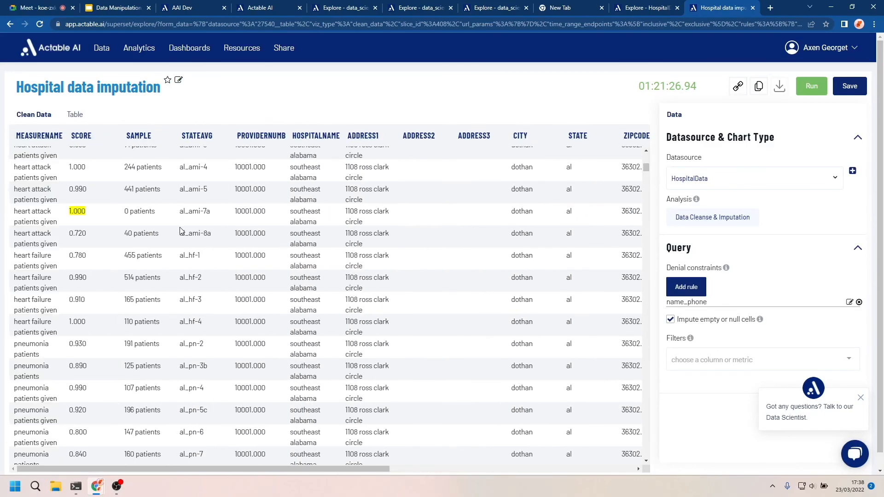
{"action": "scroll", "coordinate": [308, 298], "scroll_direction": "up", "scroll_amount": 3}
{"action": "scroll", "coordinate": [308, 298], "scroll_direction": "right", "scroll_amount": 5}
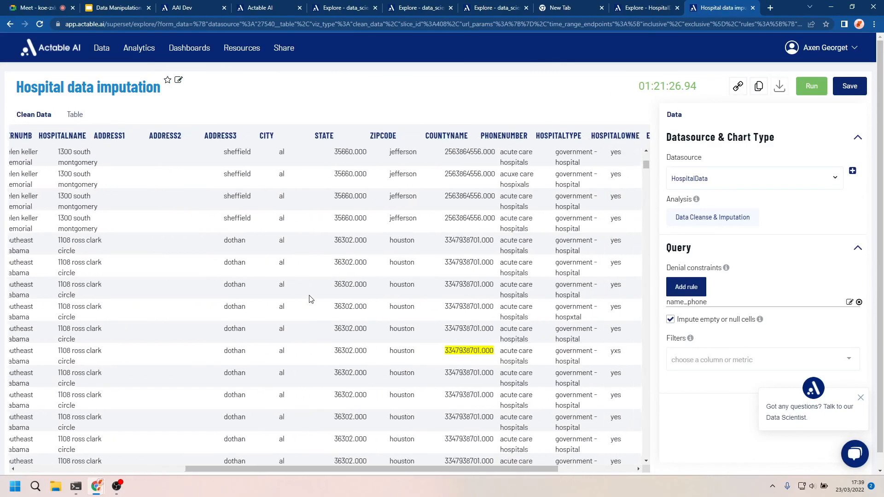
{"action": "scroll", "coordinate": [310, 298], "scroll_direction": "left", "scroll_amount": 5}
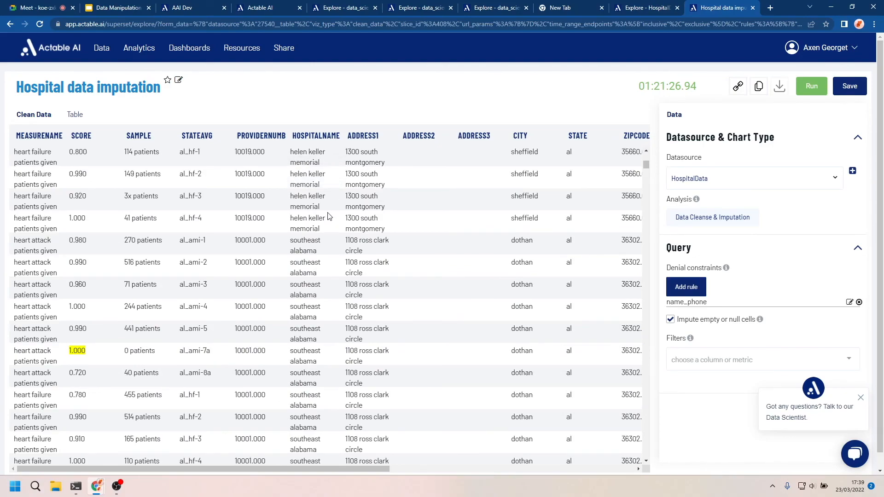
{"action": "scroll", "coordinate": [329, 216], "scroll_direction": "right", "scroll_amount": 5}
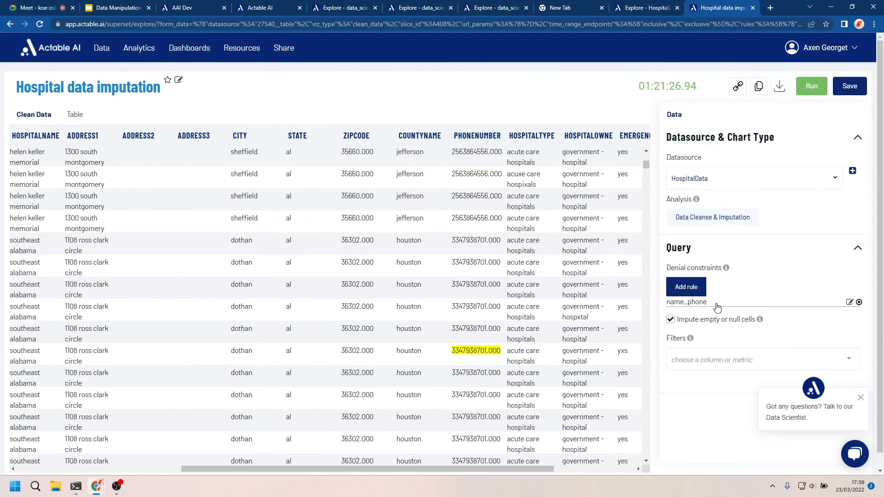
Step: Draft a Misplaced condition PhoneNumber <> 0 in the name_phone rule and close the rule without updating it
{"action": "left_click", "coordinate": [850, 302]}
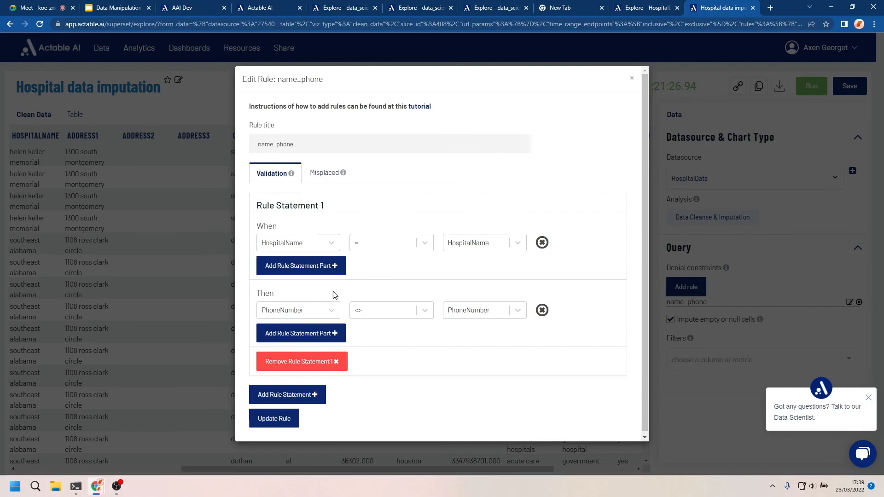
{"action": "left_click", "coordinate": [331, 179]}
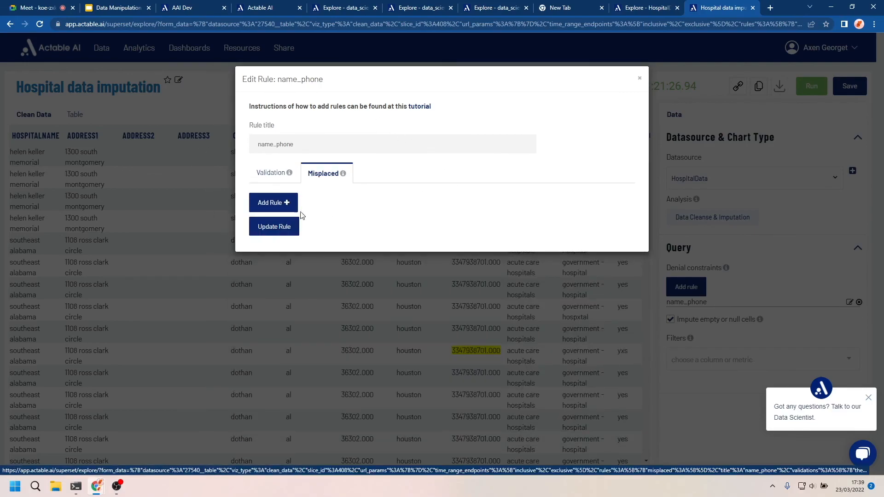
{"action": "left_click", "coordinate": [278, 212]}
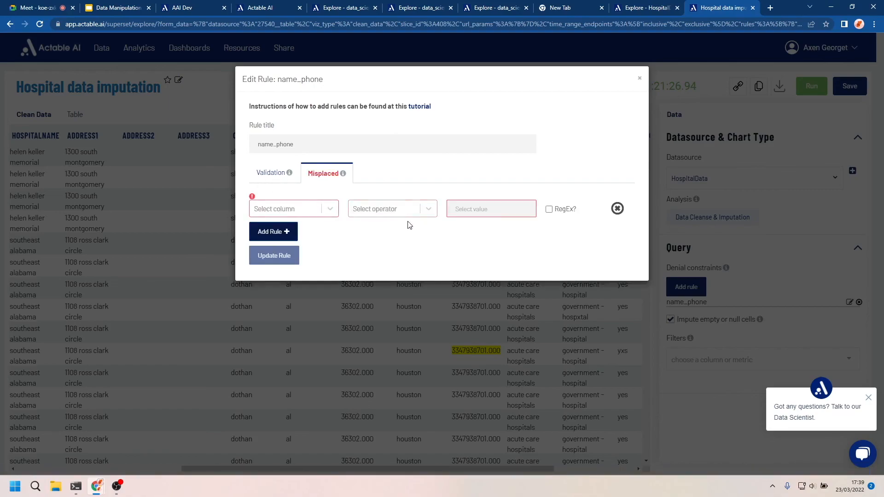
{"action": "left_click", "coordinate": [310, 208]}
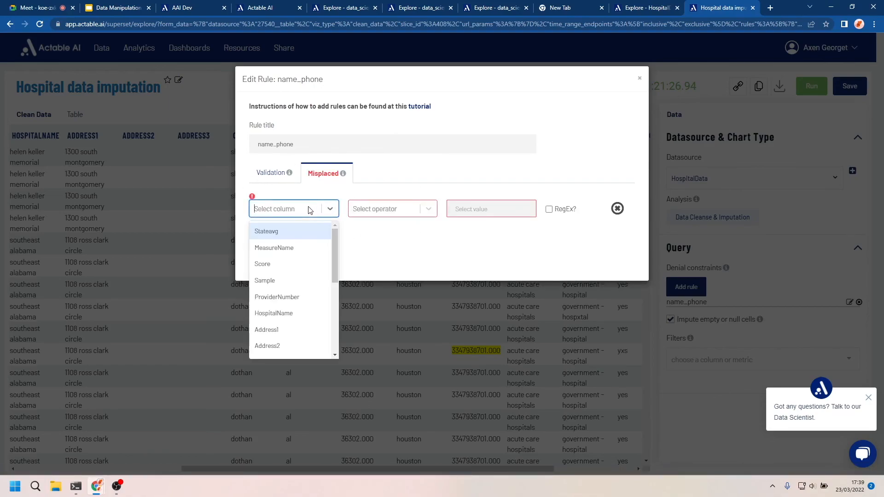
{"action": "scroll", "coordinate": [305, 295], "scroll_direction": "down", "scroll_amount": 1}
{"action": "scroll", "coordinate": [306, 298], "scroll_direction": "down", "scroll_amount": 3}
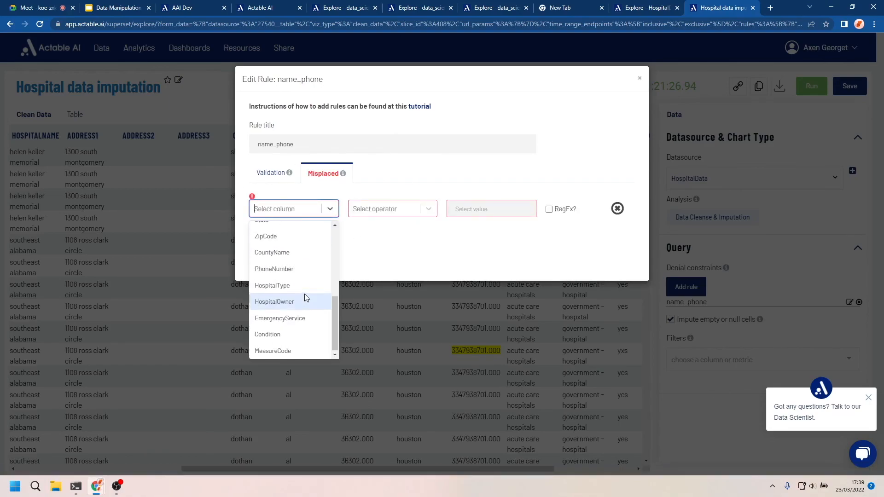
{"action": "left_click", "coordinate": [289, 270]}
{"action": "left_click", "coordinate": [420, 209]}
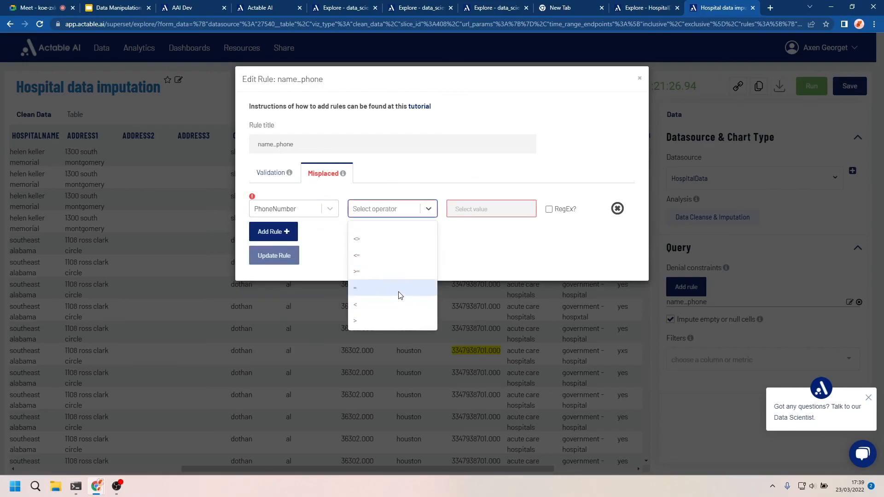
{"action": "left_click", "coordinate": [393, 235]}
{"action": "left_click", "coordinate": [478, 210]}
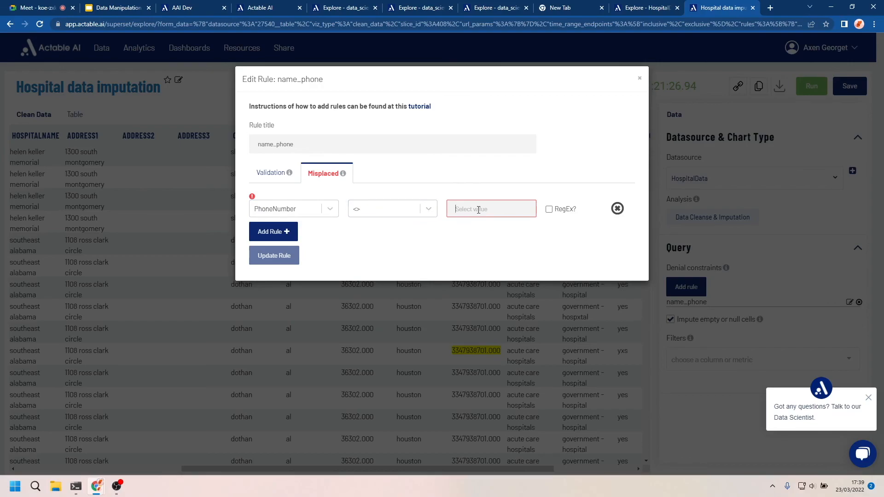
{"action": "type", "text": "0"}
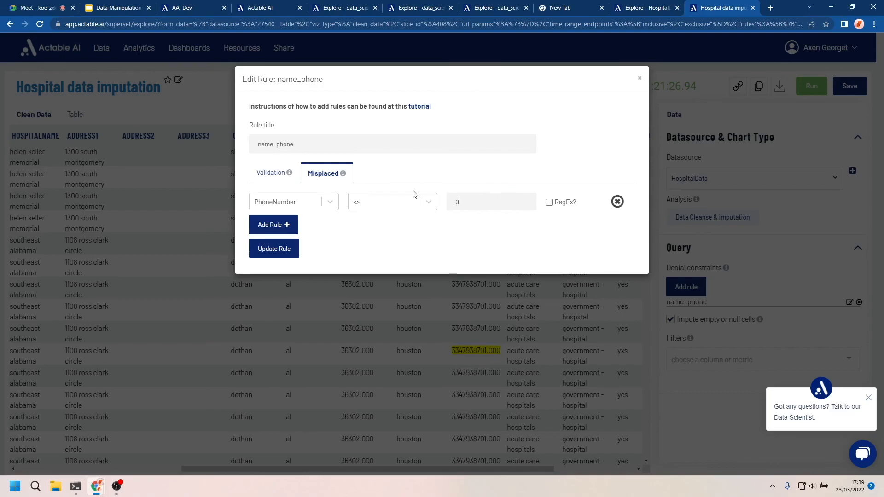
{"action": "left_click", "coordinate": [640, 79]}
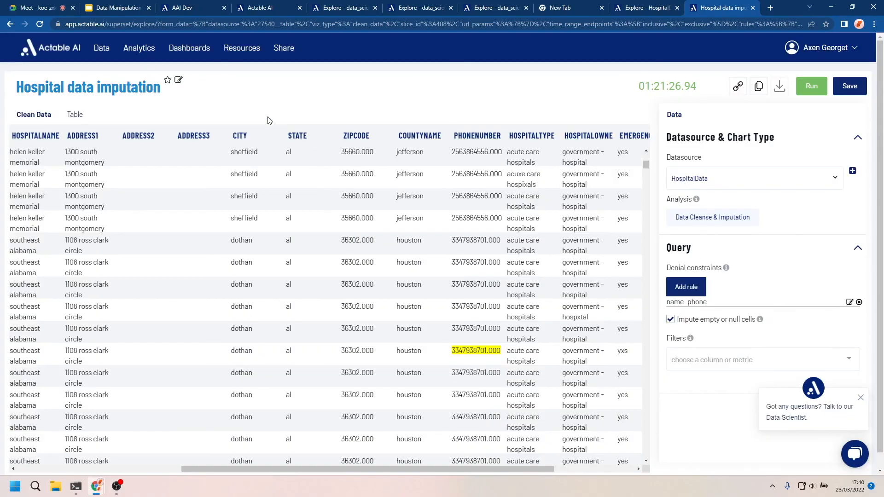
Step: Switch to the Data Manipulation presentation in Google Slides and view slide 30, Data Imputation - Invalid/Misplaced values
{"action": "left_click", "coordinate": [117, 8]}
{"action": "scroll", "coordinate": [29, 382], "scroll_direction": "down", "scroll_amount": 1}
{"action": "scroll", "coordinate": [28, 382], "scroll_direction": "down", "scroll_amount": 3}
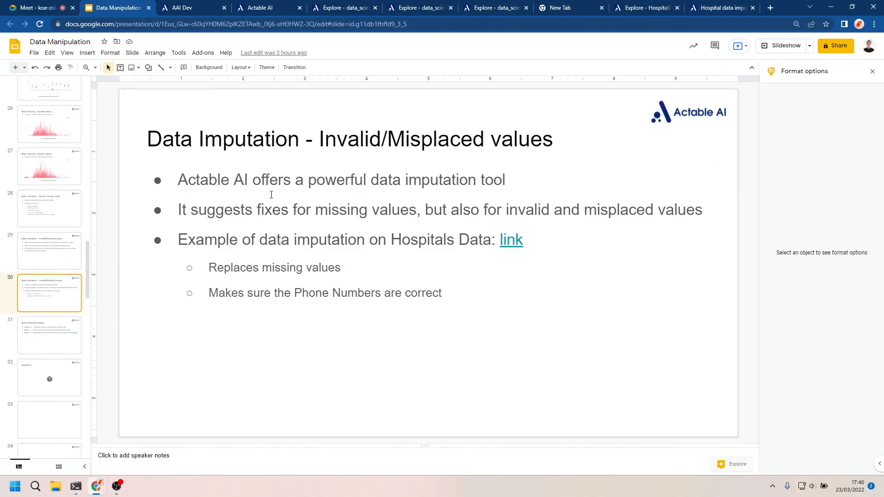